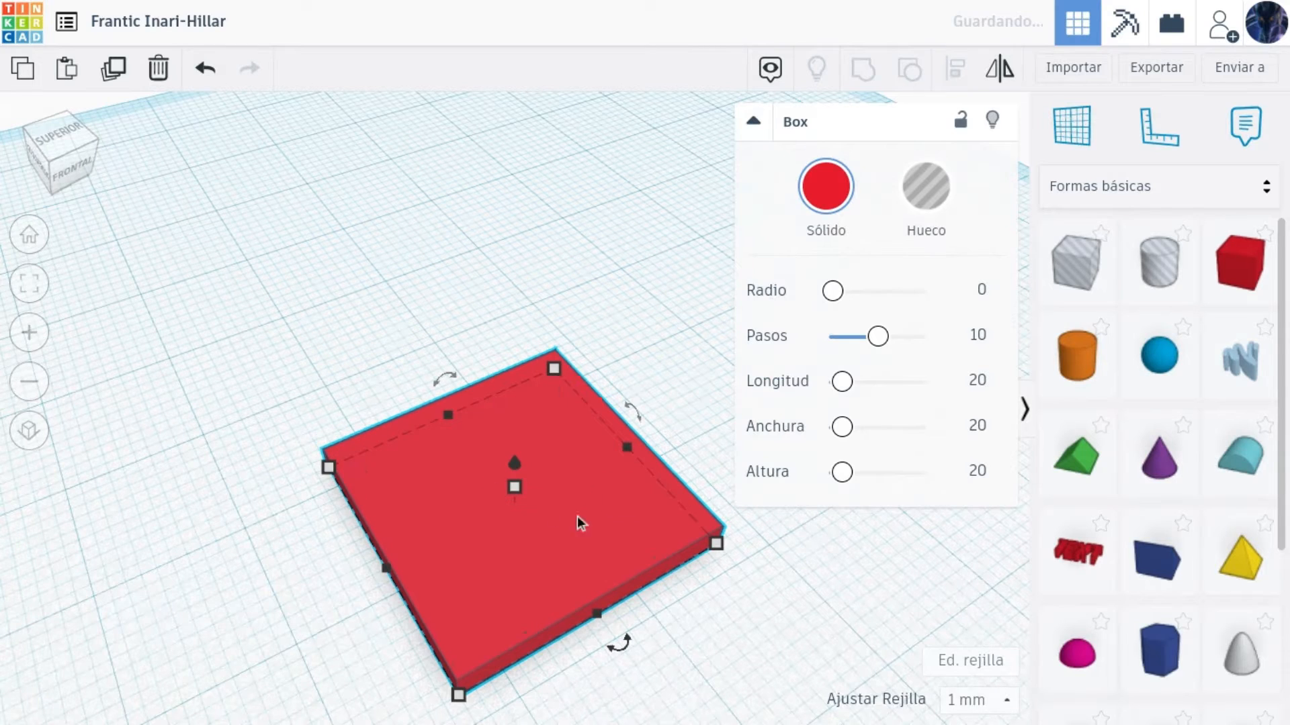
Set the red box's height to 4 mm and place a workplane on its top face.
mouse_move(515, 487)
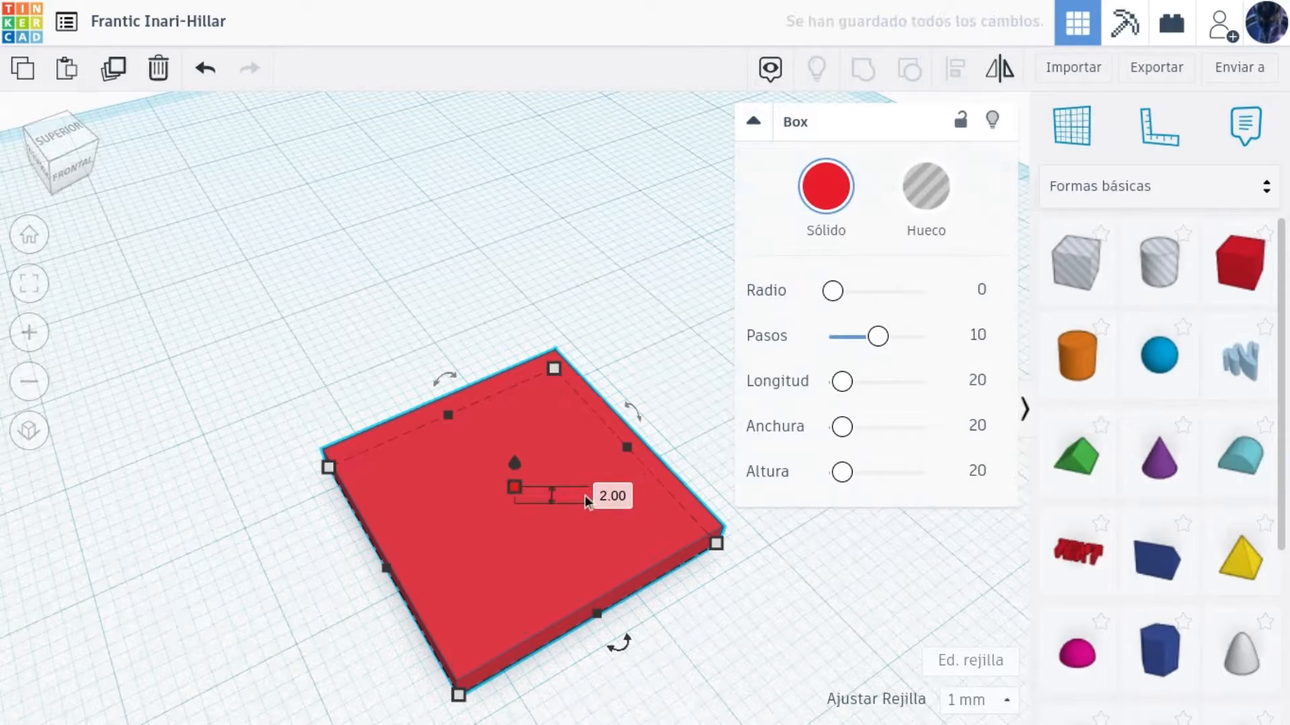
left_click(613, 496)
type("4")
key("Return")
left_click(286, 498)
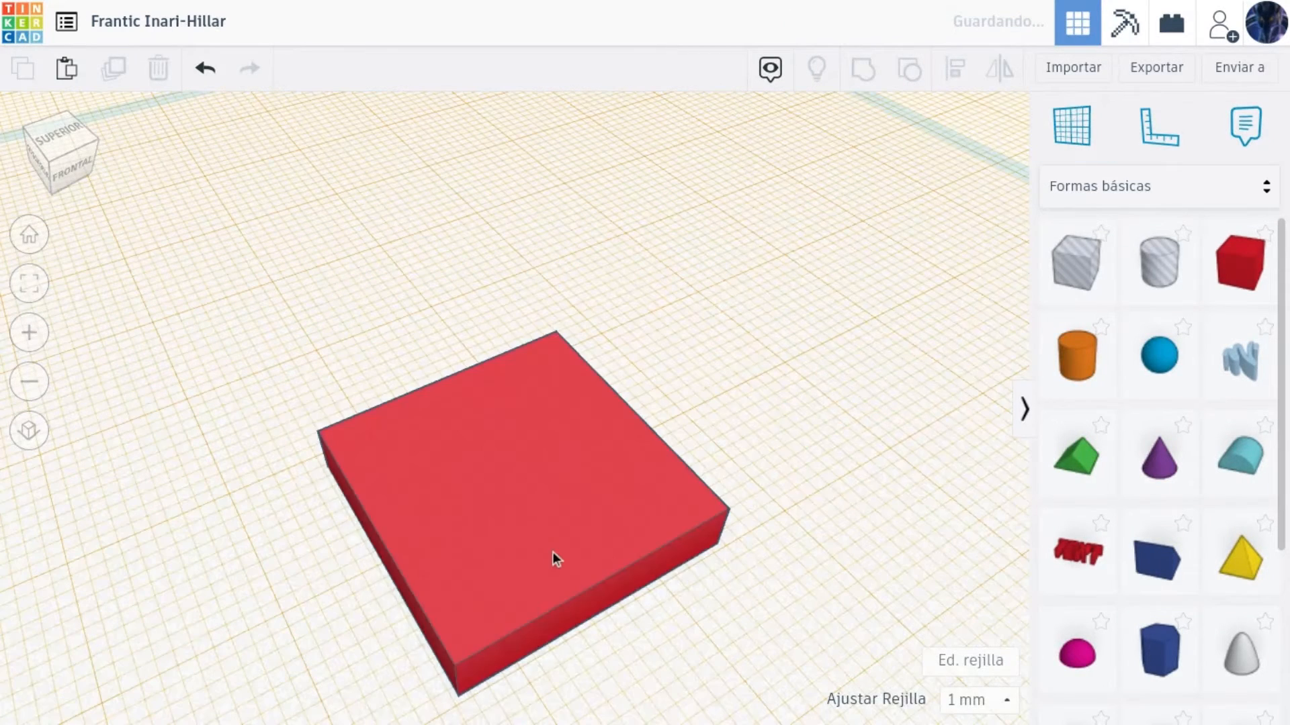
Change the box's solid color from the presets to bright yellow.
left_click(552, 551)
left_click(826, 186)
left_click(868, 347)
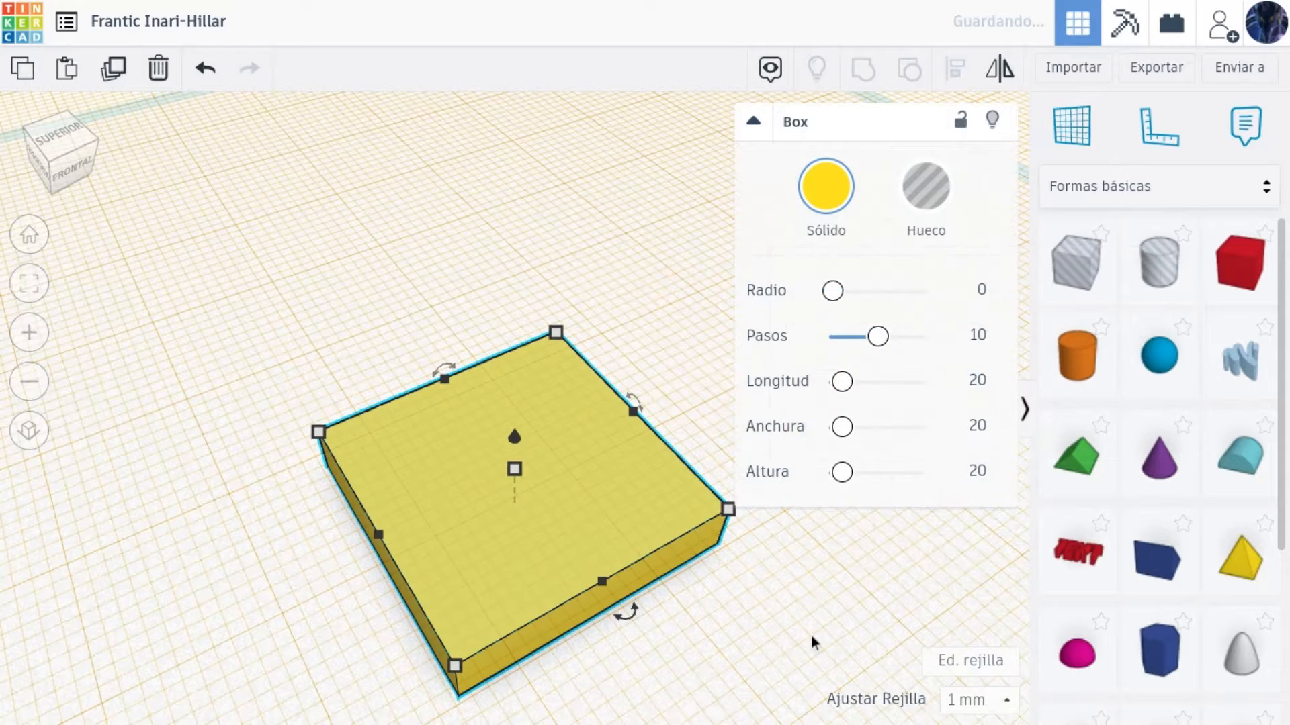
left_click(811, 636)
left_click_drag(1260, 280, 377, 308)
key("Escape")
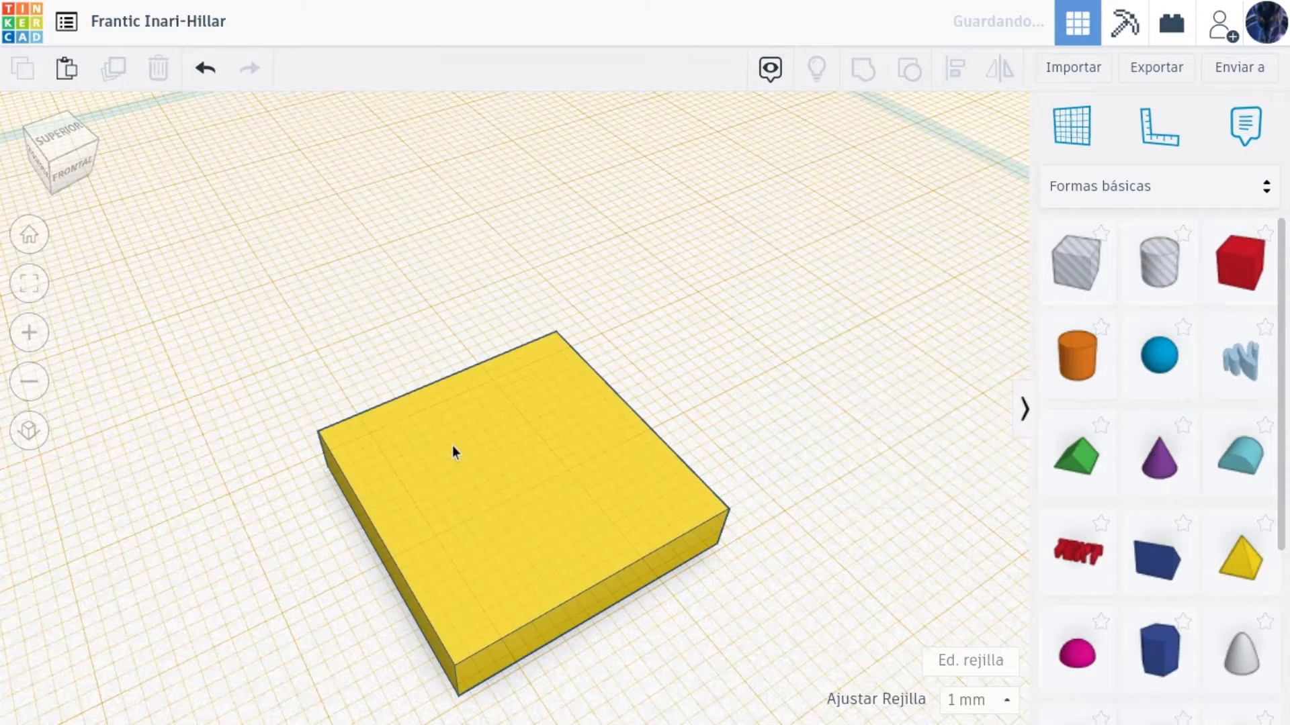
Create two thin 7 mm square pads on top of the yellow base, near its front corners, with the second offset 11 mm.
left_click(453, 445)
key("ctrl+d")
left_click_drag(555, 332, 515, 469)
left_click_drag(456, 662, 623, 509)
type("7")
key("Return")
key("ctrl+z")
left_click(481, 563)
key("Escape")
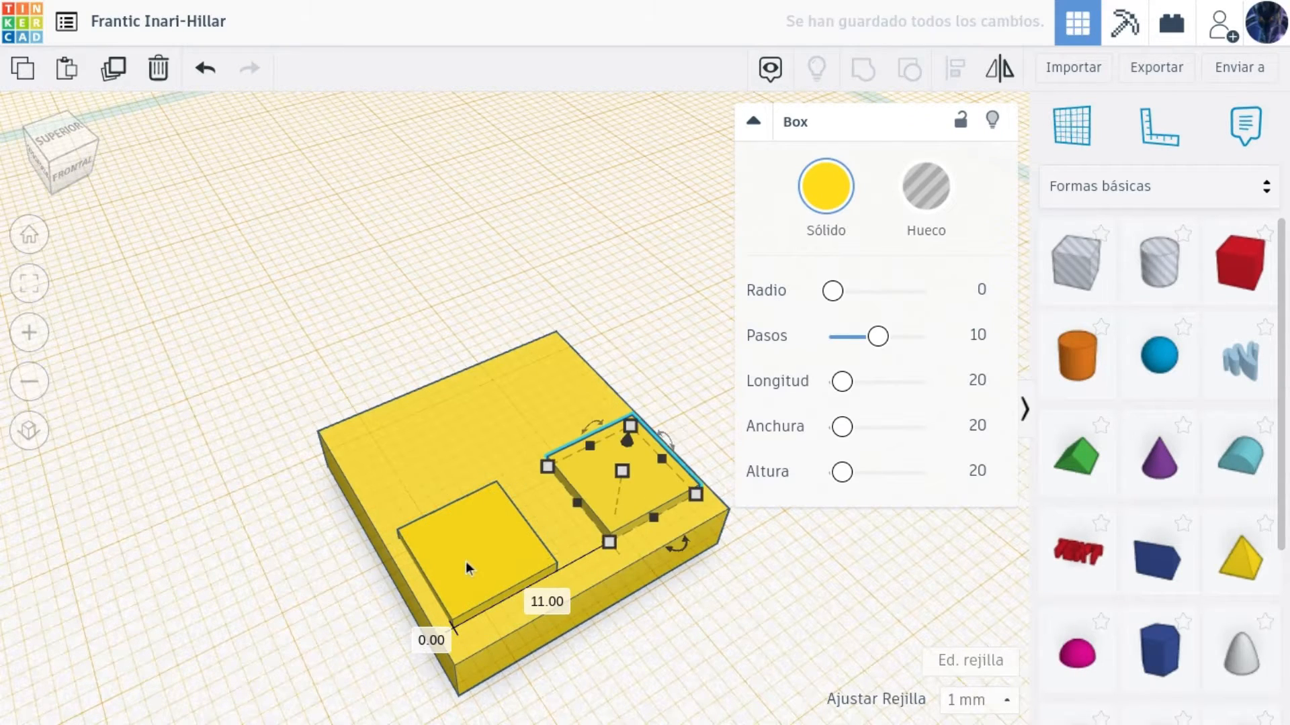
Color both square pads black.
left_click(825, 186)
left_click(1140, 376)
left_click(801, 585)
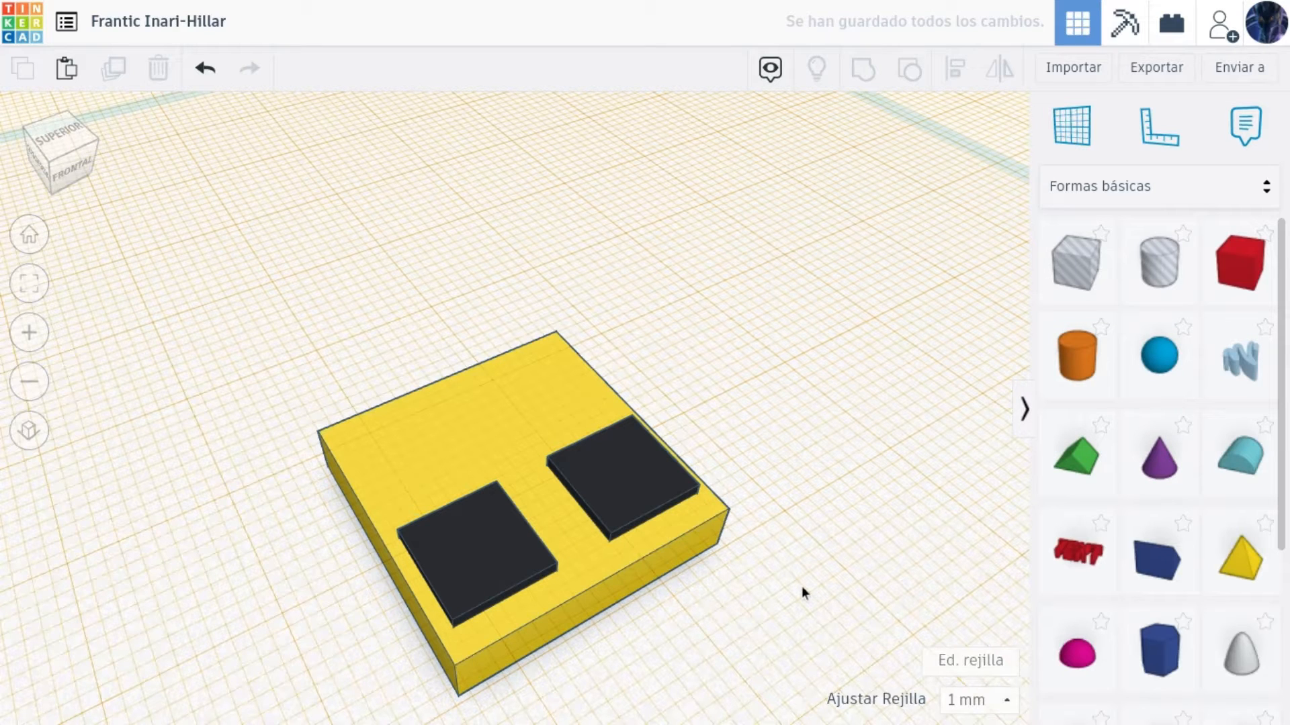
Duplicate the right black pad, shrink the copy to 4 mm square and raise it above the pad's back corner.
left_click(647, 502)
key("ctrl+d")
left_click_drag(609, 540, 617, 482)
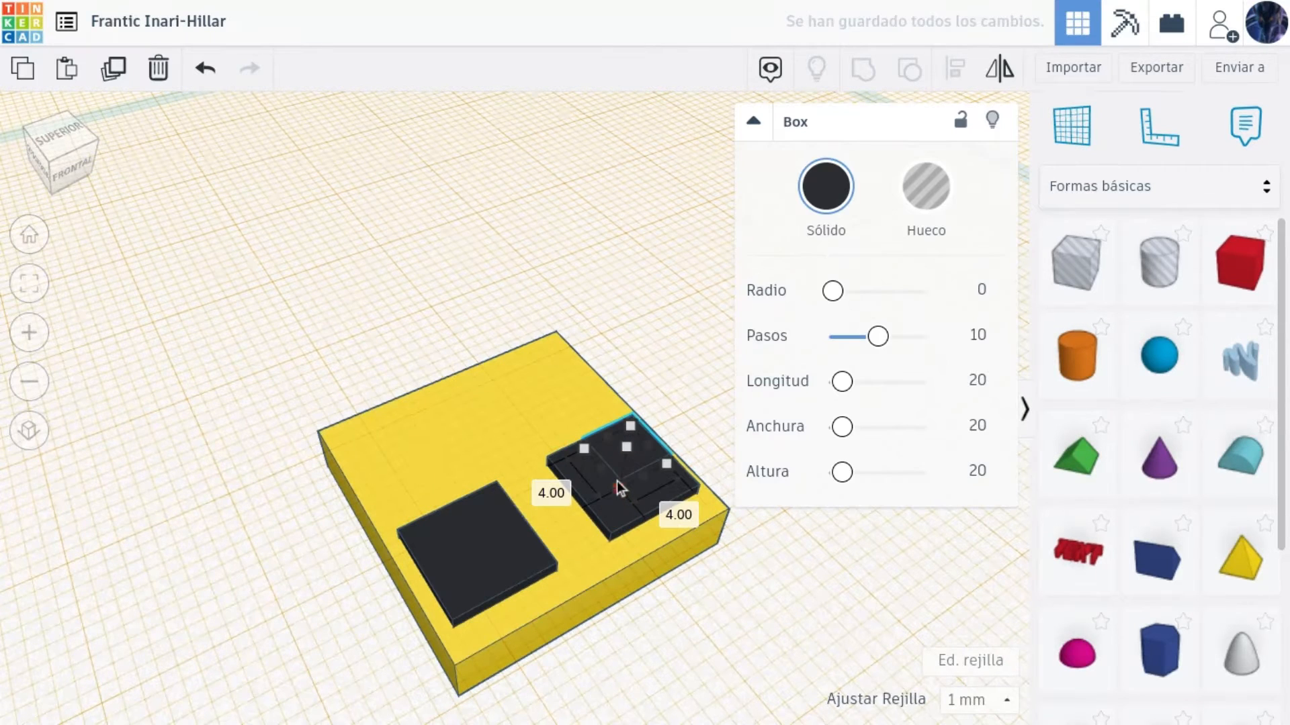
left_click_drag(629, 422, 634, 403)
Color the small 4 mm square bright blue.
left_click(825, 186)
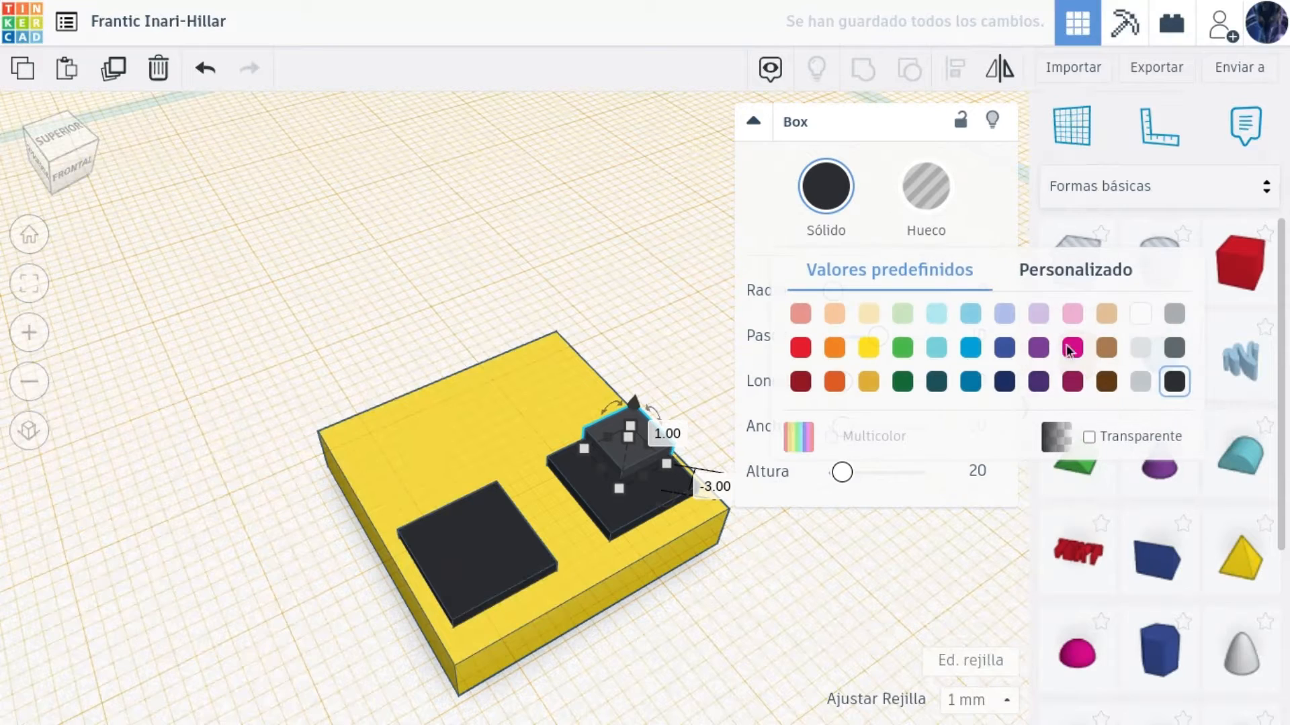
left_click(970, 347)
key("Escape")
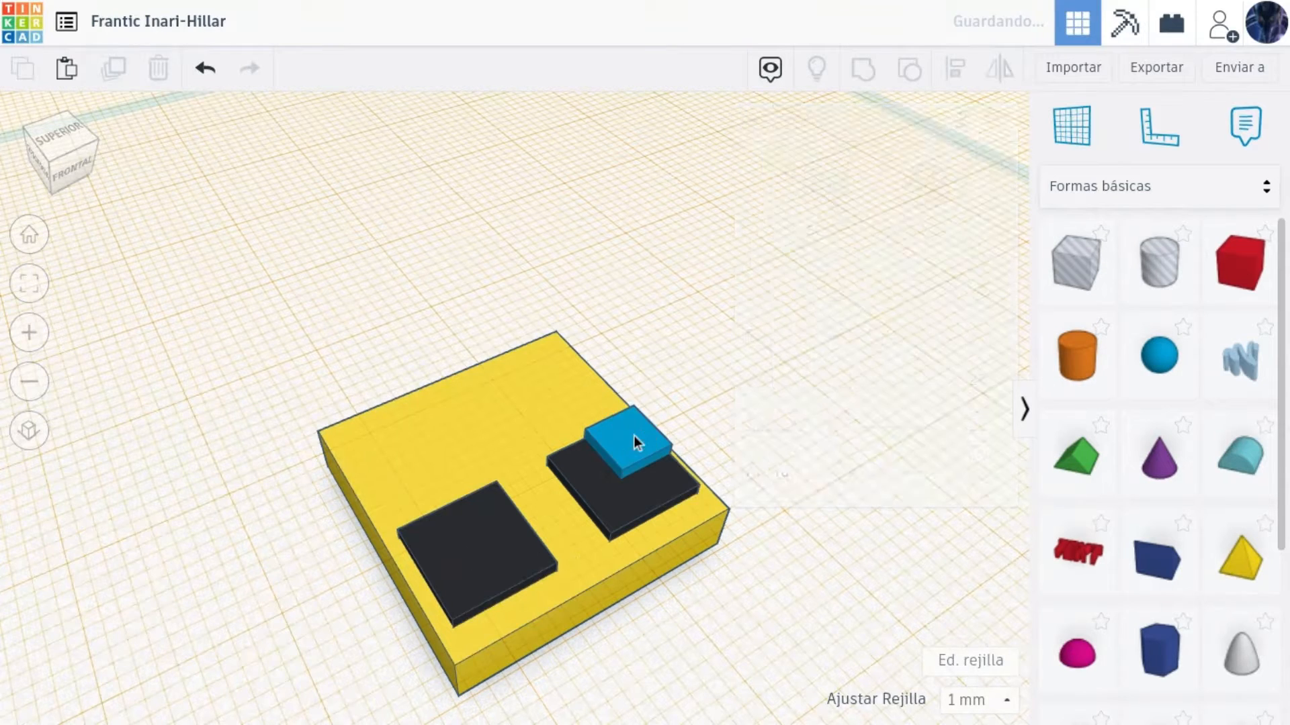
Duplicate the blue square and place the copy on the back outer corner of the left black pad.
scroll(634, 436, "up", 3)
left_click(634, 437)
left_click(820, 553)
key("ctrl+d")
scroll(699, 550, "down", 3)
left_click_drag(772, 531, 399, 647)
scroll(403, 665, "down", 2)
scroll(383, 706, "down", 4)
left_click(367, 610)
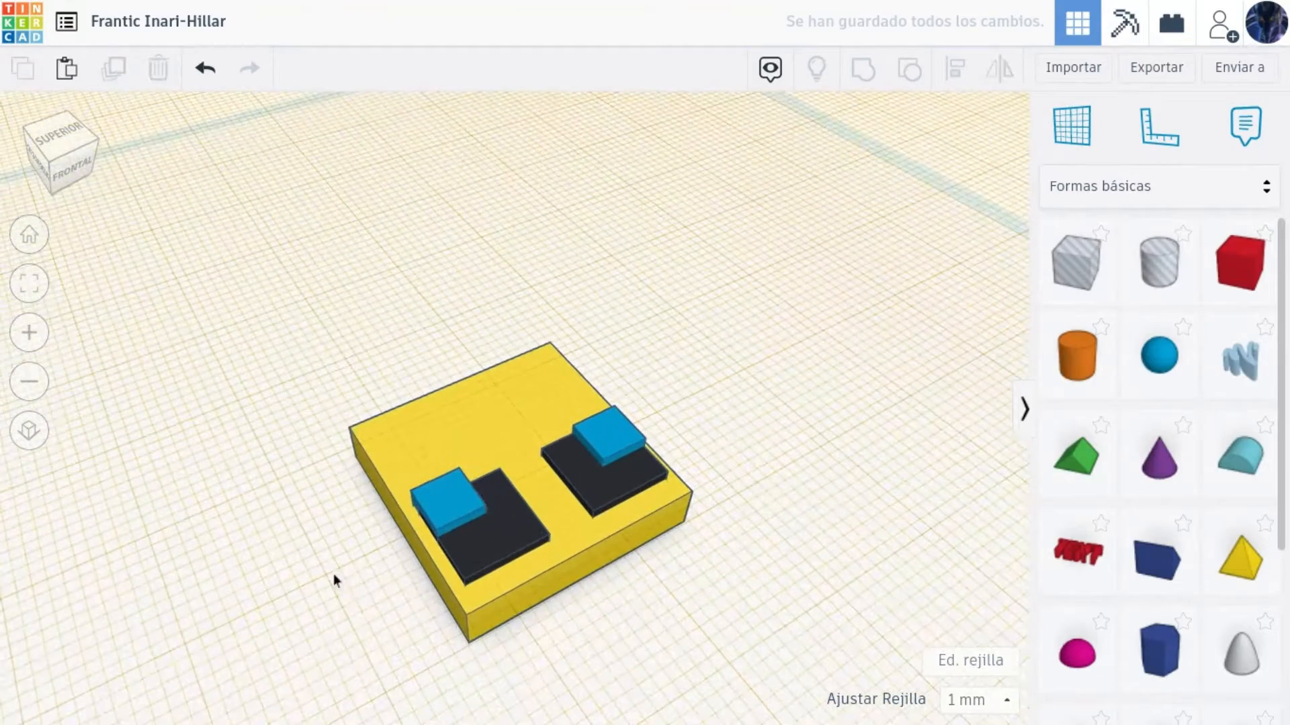
left_click_drag(445, 525, 442, 524)
left_click(248, 569)
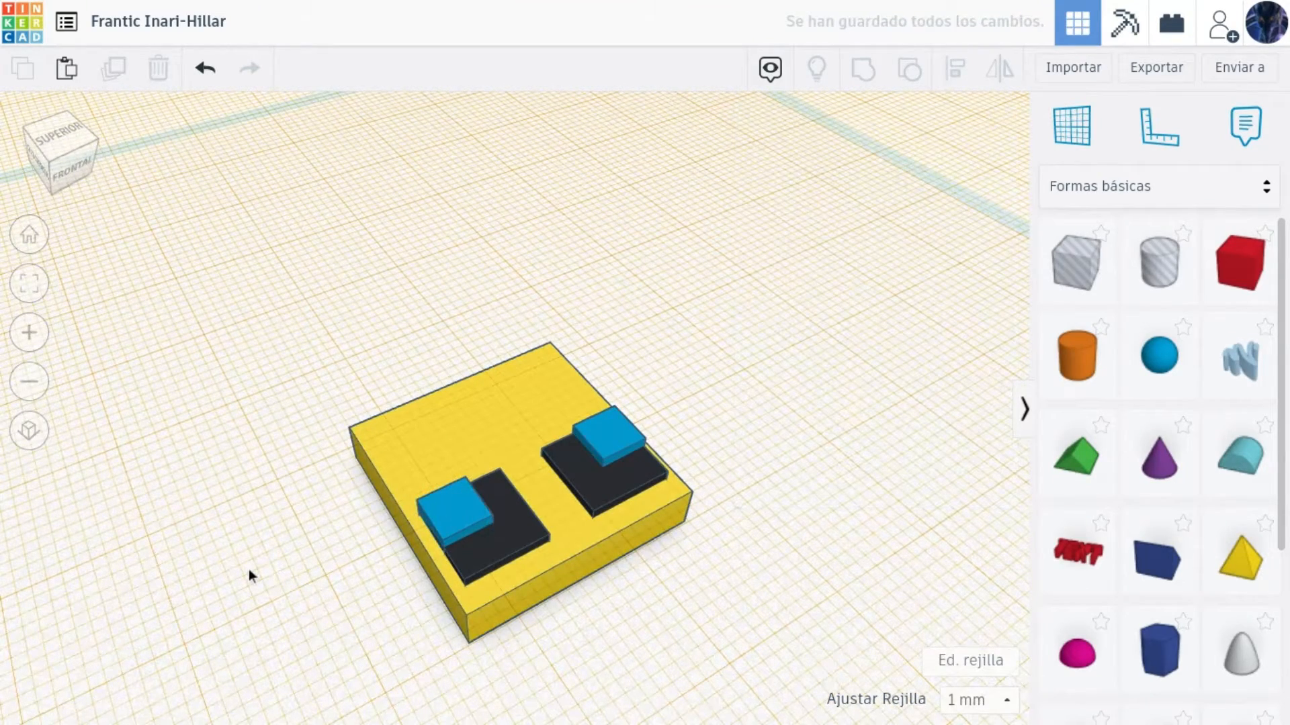
Shift both blue squares to the inner back corners of their black pads.
left_click(440, 523)
key("Up")
key("Up")
key("Up")
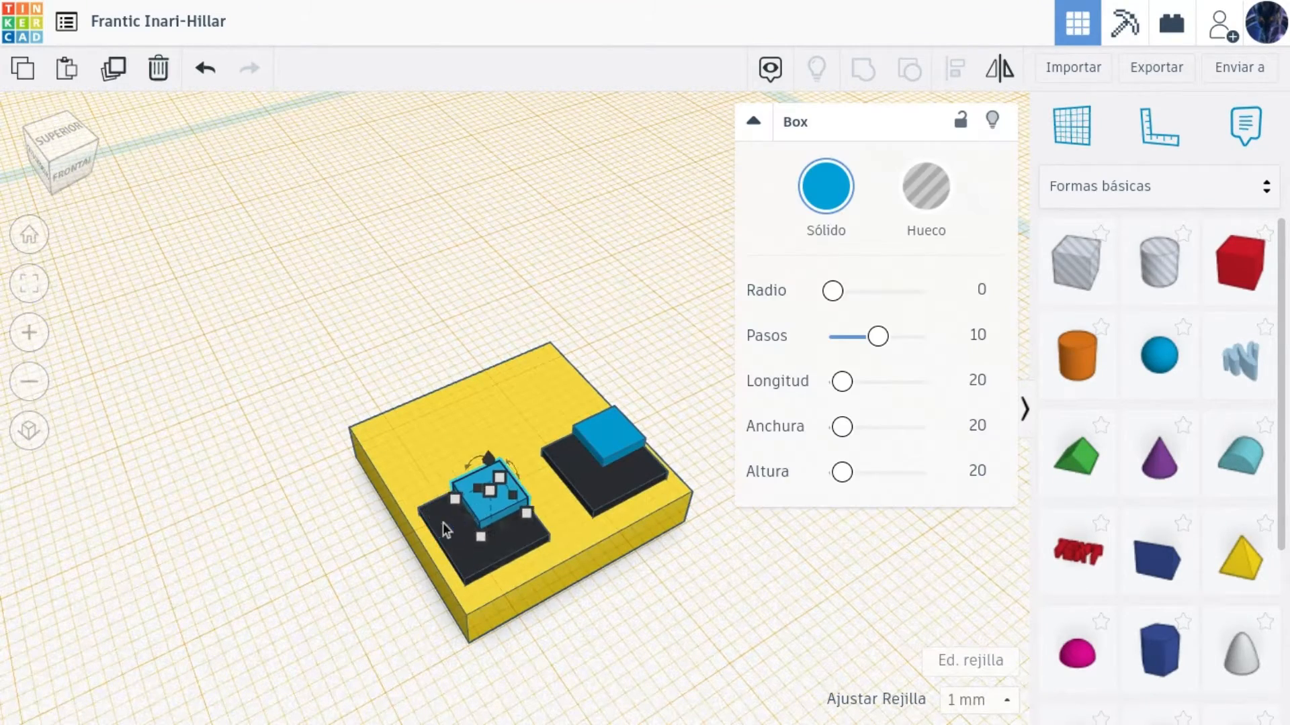
left_click_drag(638, 433, 610, 444)
left_click(712, 563)
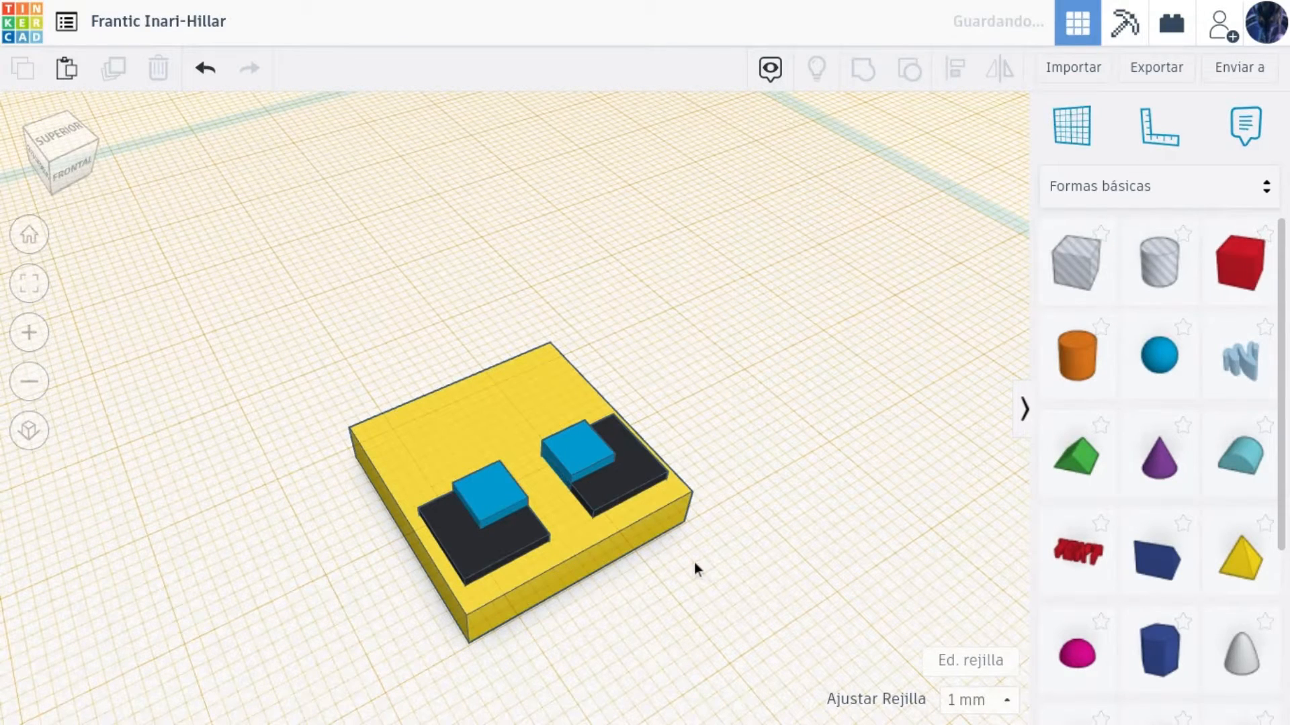
Copy the left blue square 9 mm toward the back edge and move the right blue square back beside it.
left_click_drag(489, 507, 437, 438, "alt")
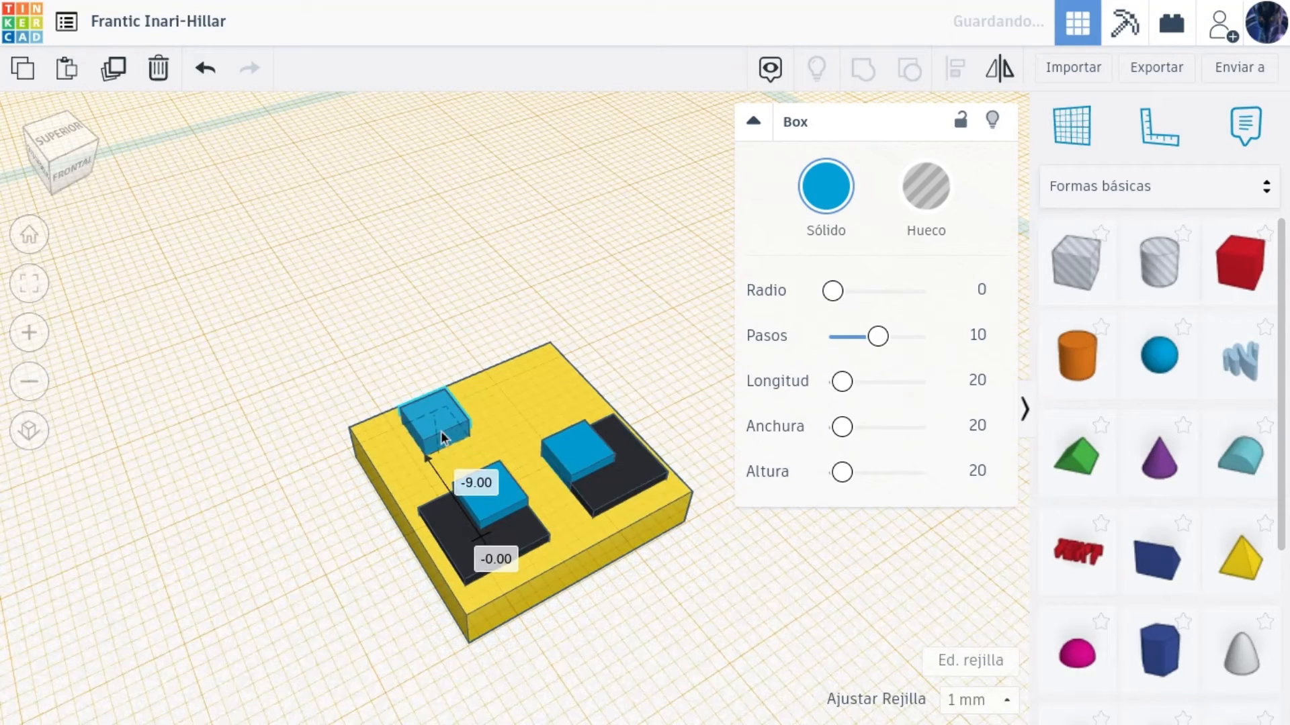
left_click(577, 448)
left_click_drag(578, 445, 581, 413)
key("ctrl+z")
left_click_drag(578, 462, 524, 398)
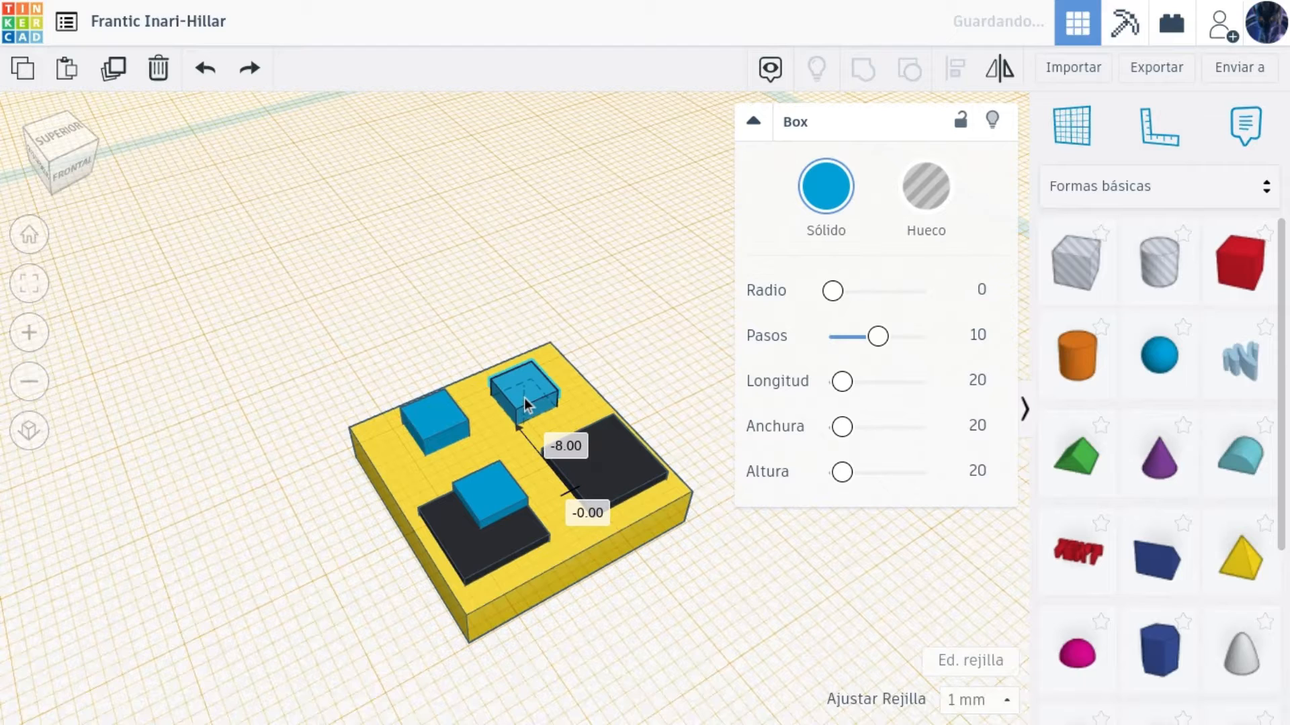
Color the two small squares near the back edge black.
left_click(444, 413, "shift")
left_click(825, 186)
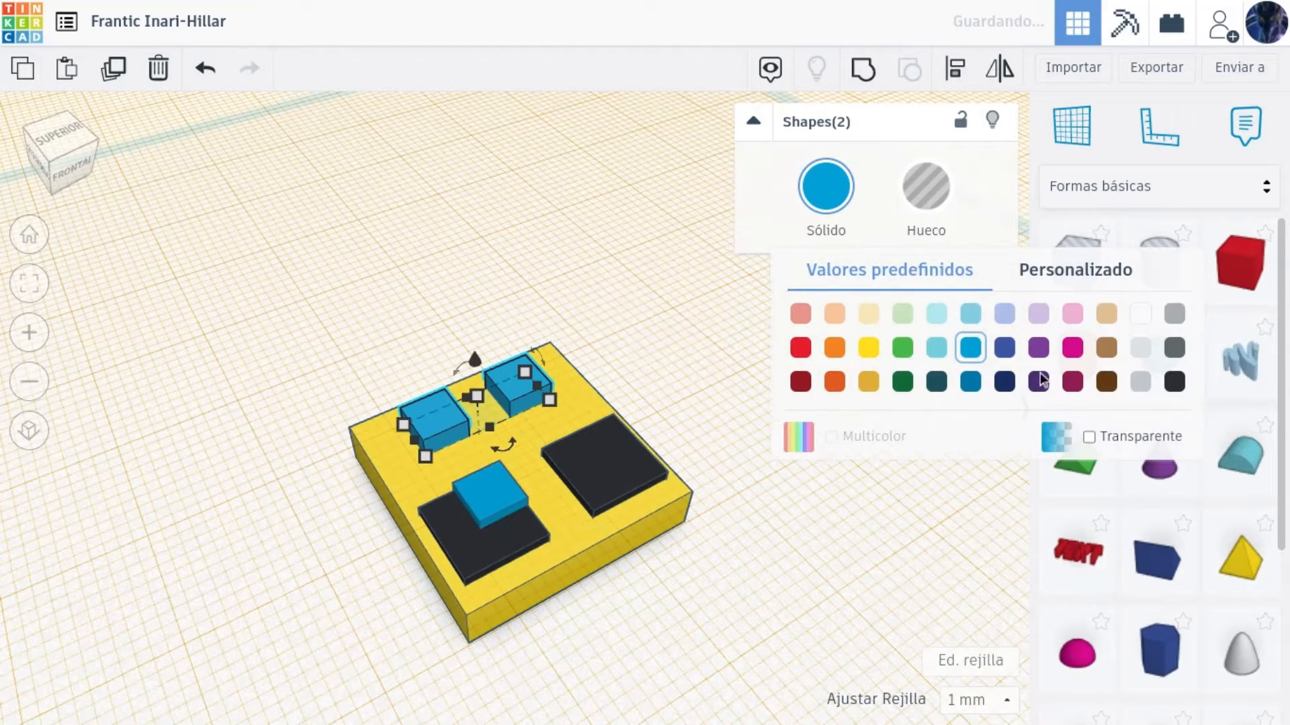
left_click(1169, 374)
left_click(784, 616)
left_click_drag(658, 658, 342, 259)
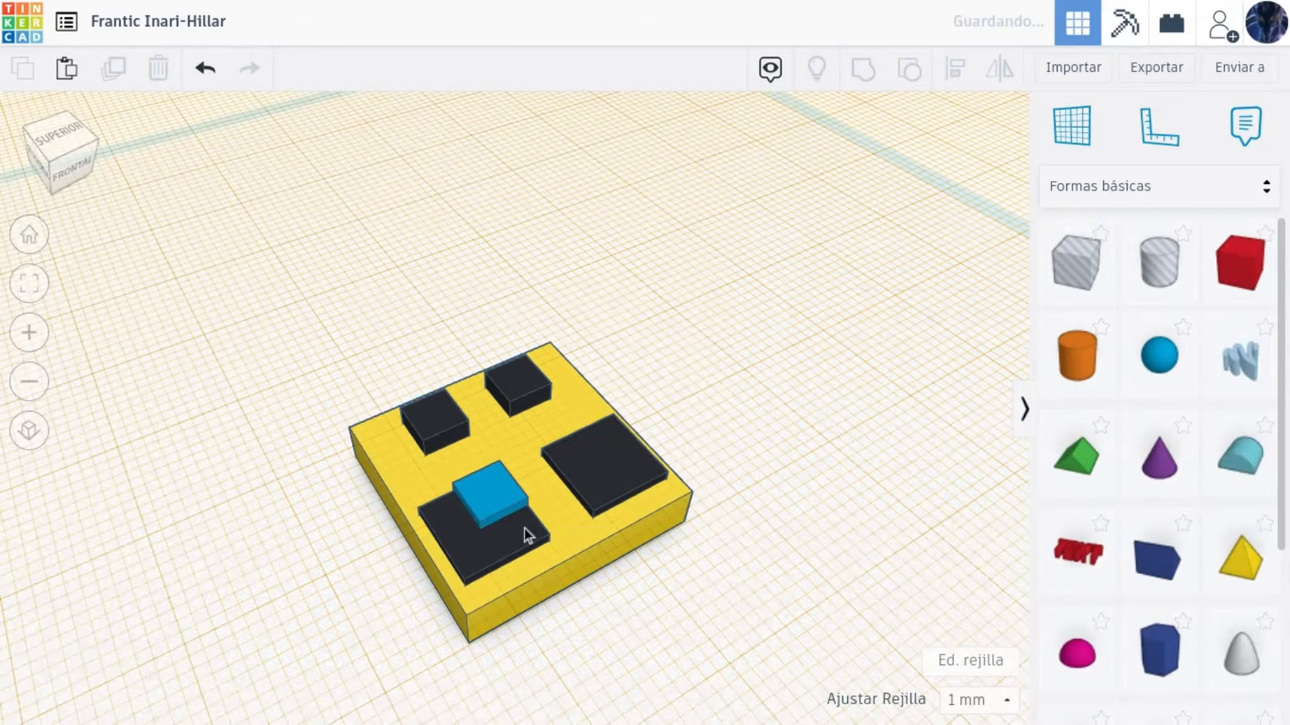
Copy the remaining blue square and put the copy on the inner back corner of the right black pad.
left_click(492, 512)
key("ctrl+c")
key("ctrl+v")
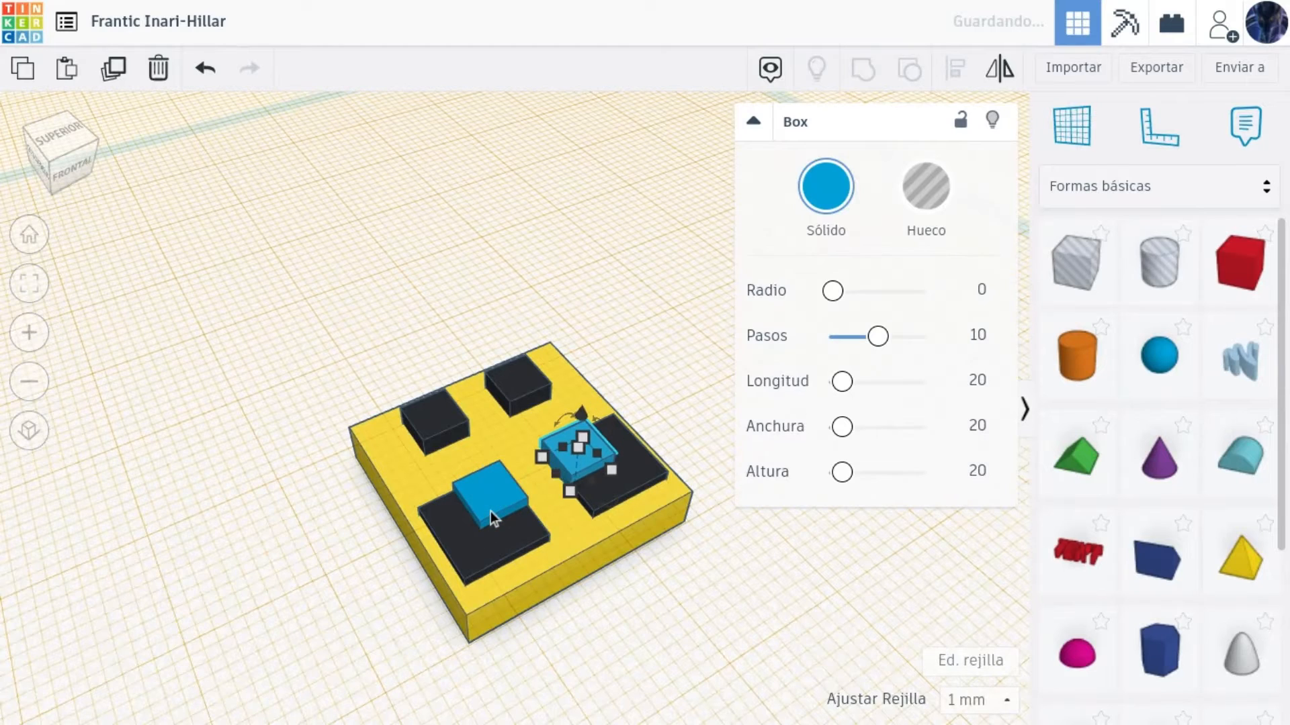
left_click(820, 558)
Turn off grid snapping and slightly reduce the combined height of the six black and blue face pieces.
left_click_drag(839, 552, 309, 287)
left_click(538, 578, "shift")
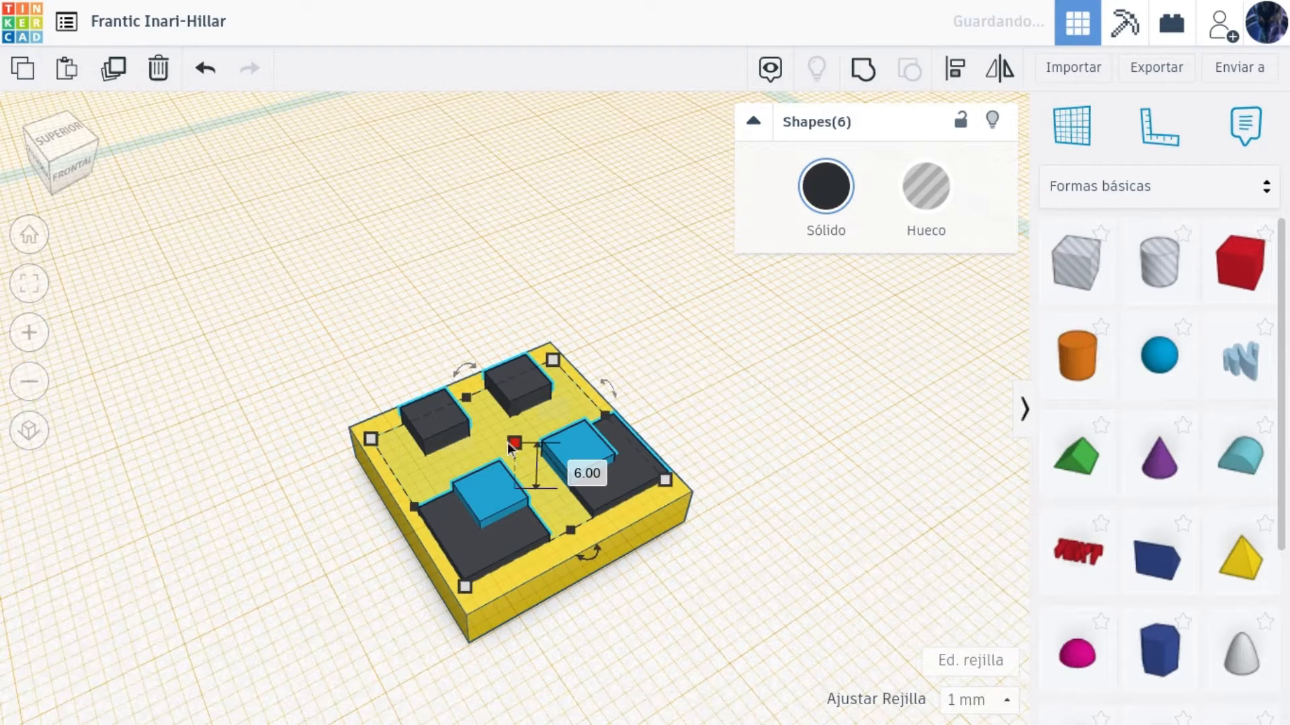
left_click(979, 700)
left_click(961, 587)
left_click_drag(515, 444, 516, 448)
left_click(794, 476)
scroll(794, 476, "down", 2)
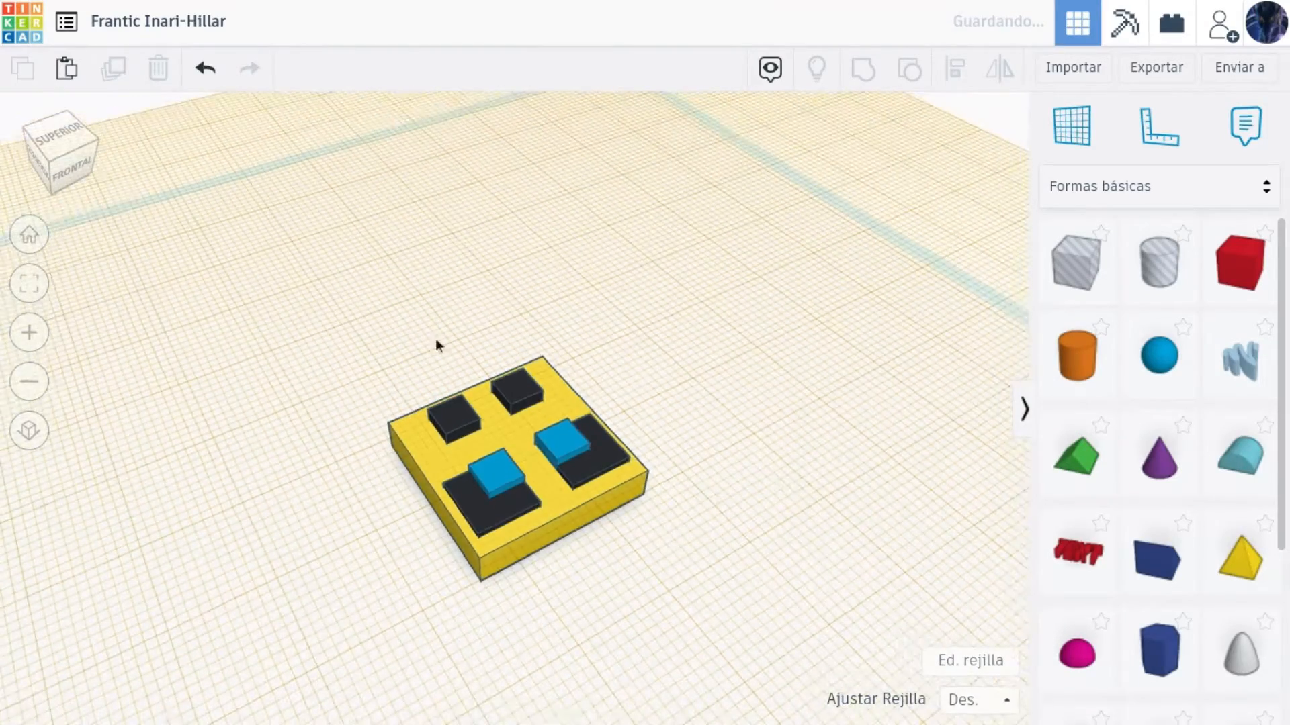
Group all seven shapes into one head and enable Multicolor to keep their original colors.
left_click(54, 148)
key("ctrl+a")
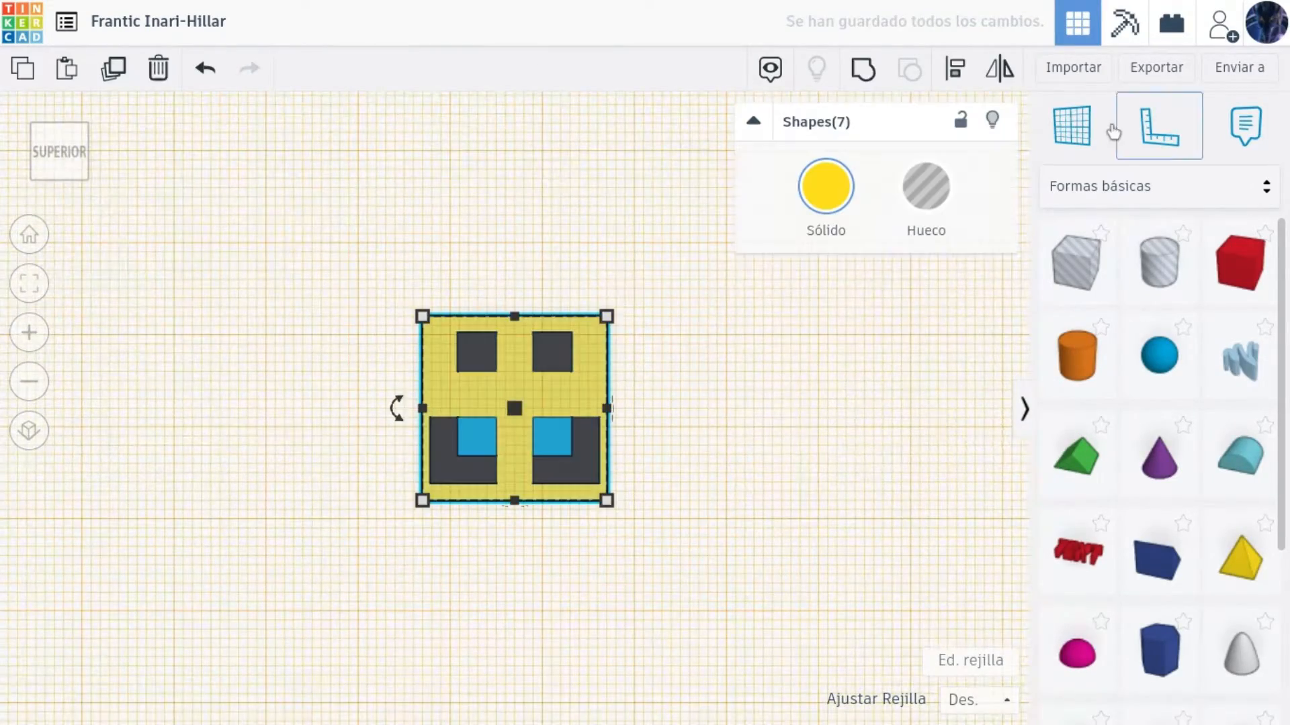
left_click(868, 76)
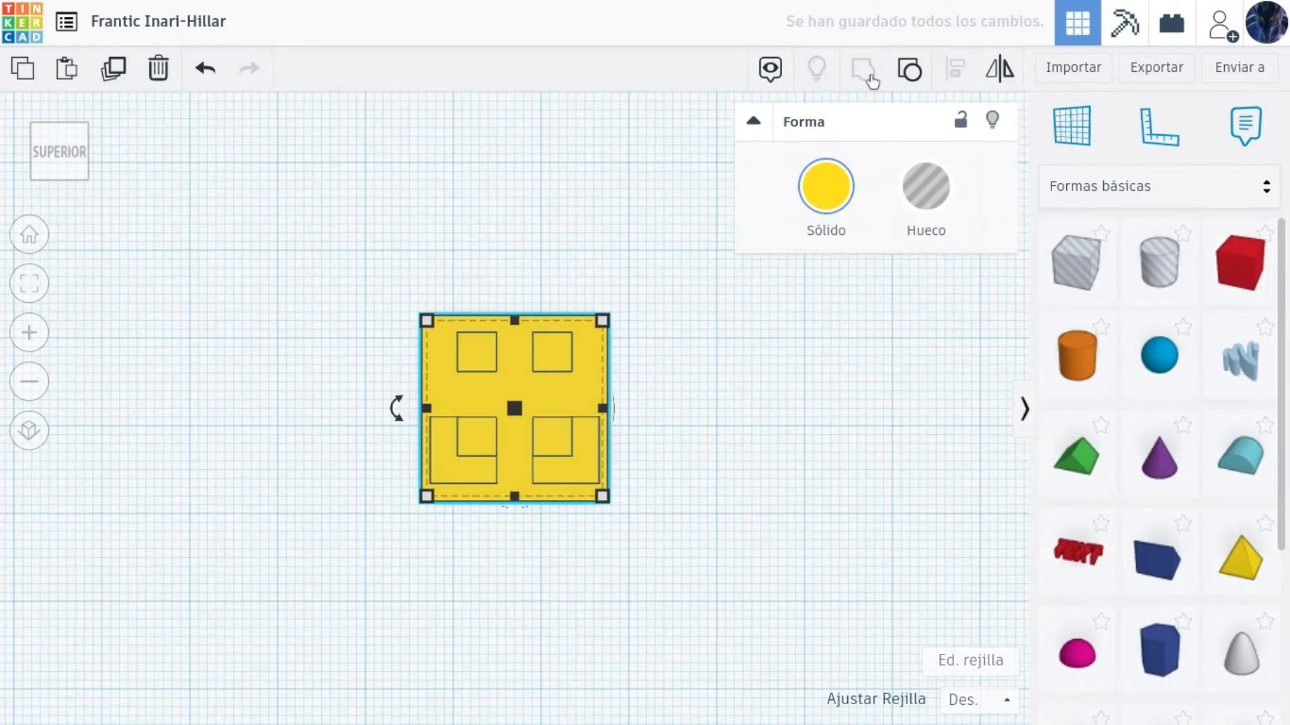
left_click(825, 186)
left_click(828, 435)
left_click(610, 541)
Copy the yellow base box from inside the grouped head and place the copy beside the head.
left_click(66, 160)
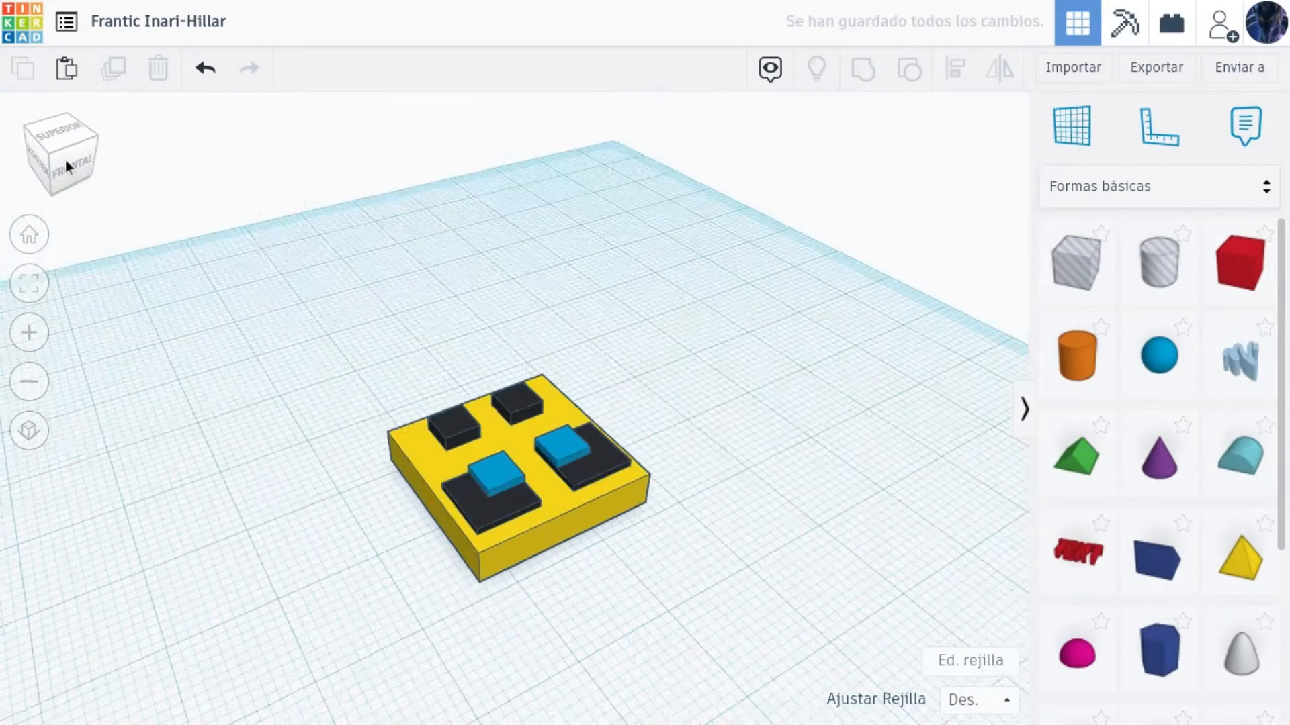
scroll(442, 382, "down", 4)
scroll(441, 381, "up", 4)
scroll(441, 382, "down", 2)
left_click(506, 498)
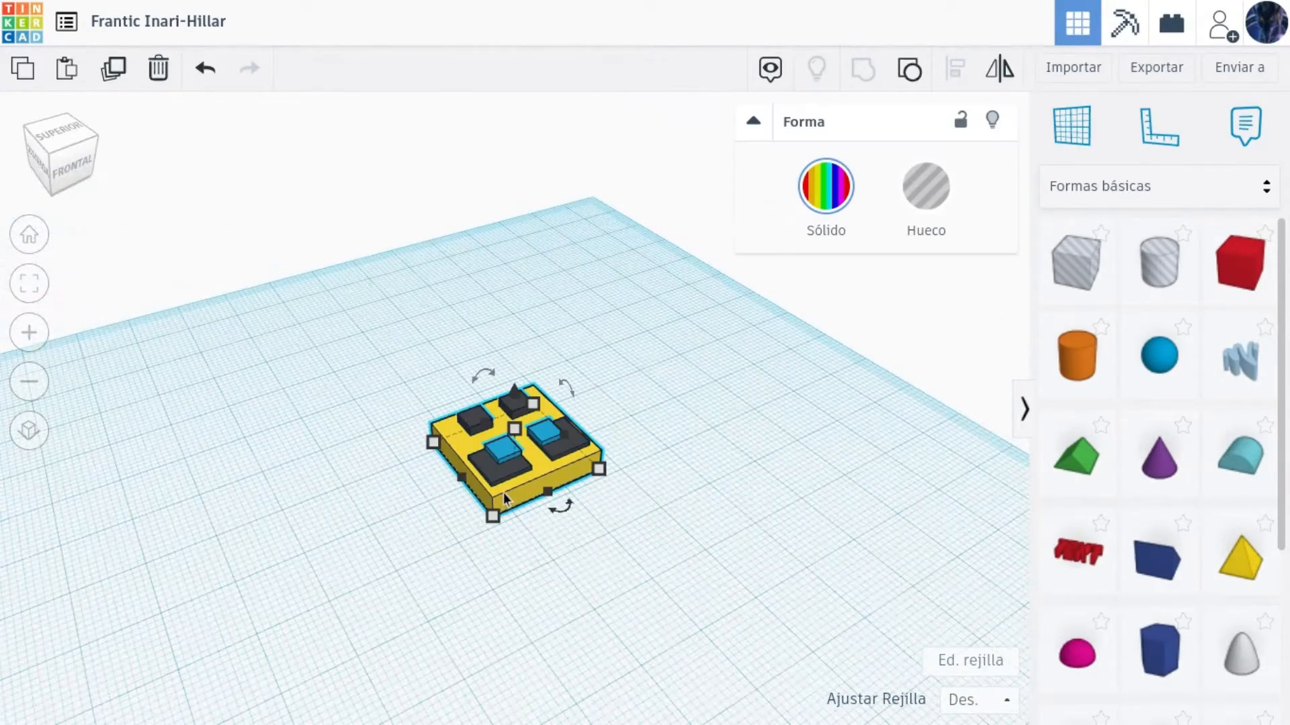
double_click(503, 493)
left_click(530, 484)
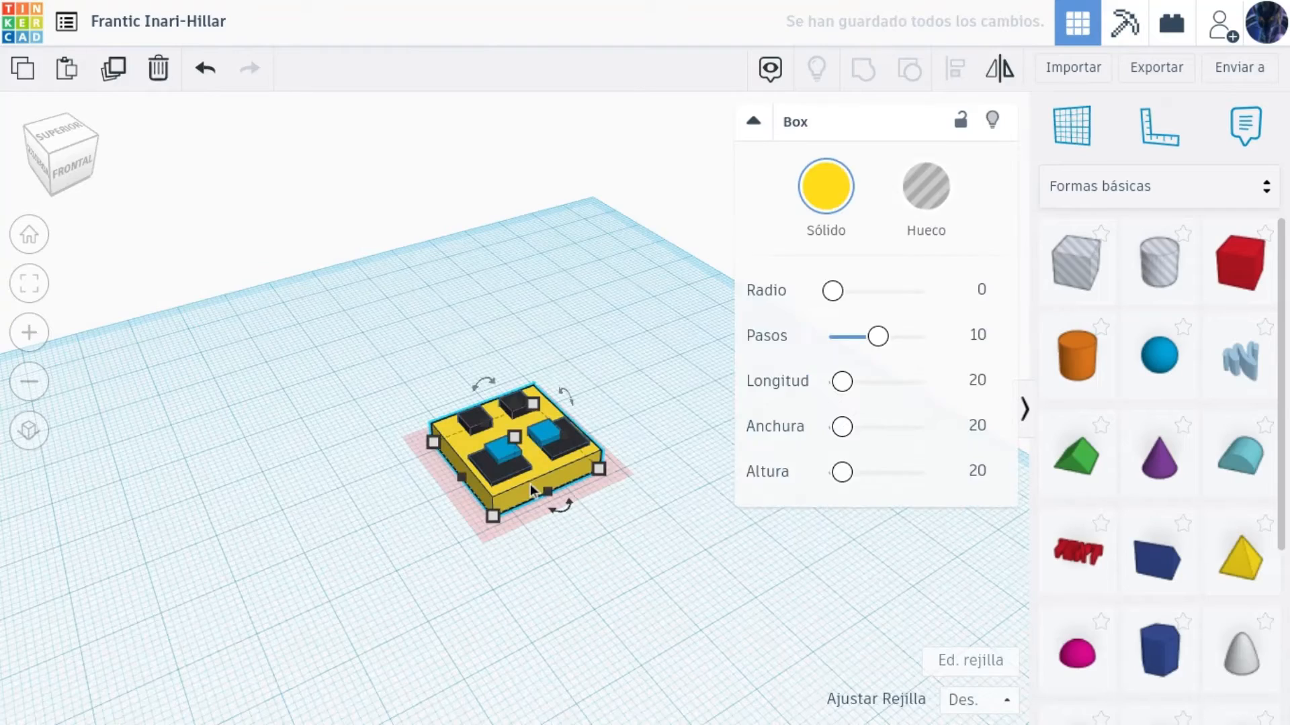
left_click_drag(529, 485, 259, 489)
left_click(29, 284)
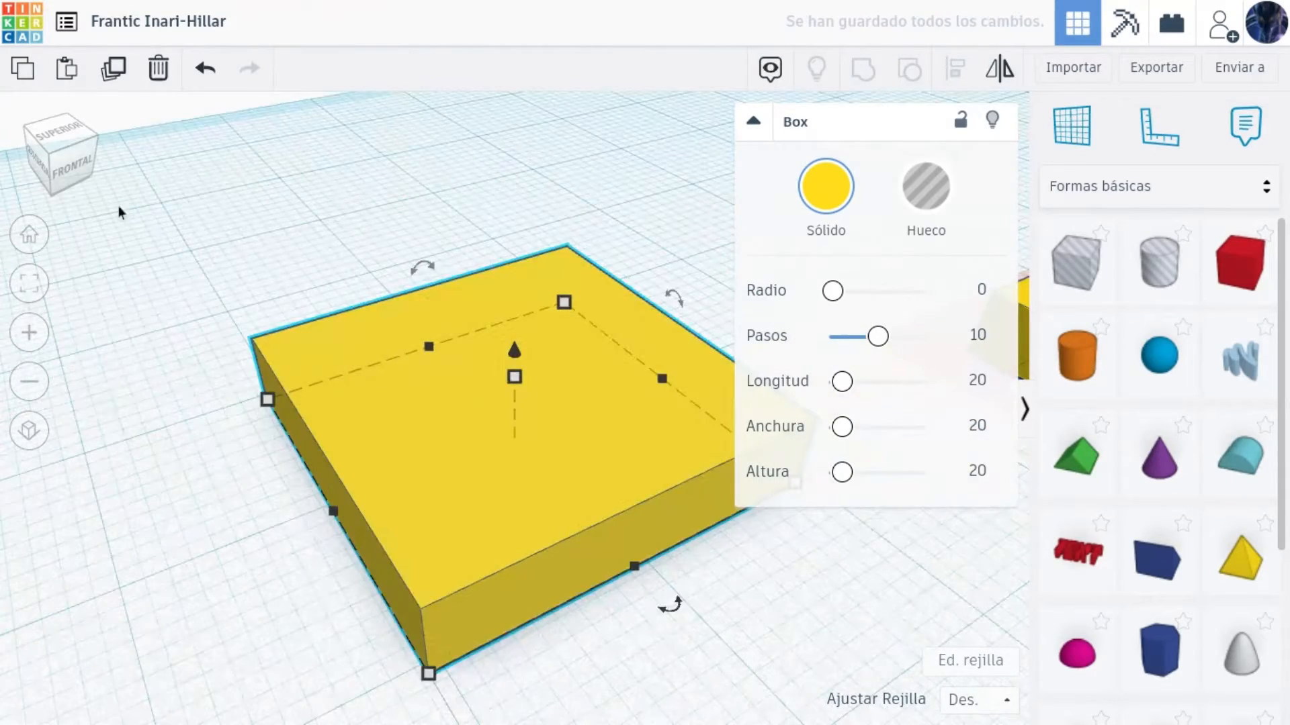
Place a workplane on the top face of the copied yellow box.
mouse_move(57, 186)
left_mouse_down()
mouse_move(71, 176)
mouse_move(74, 187)
left_mouse_up()
left_click(1074, 149)
left_click(513, 421)
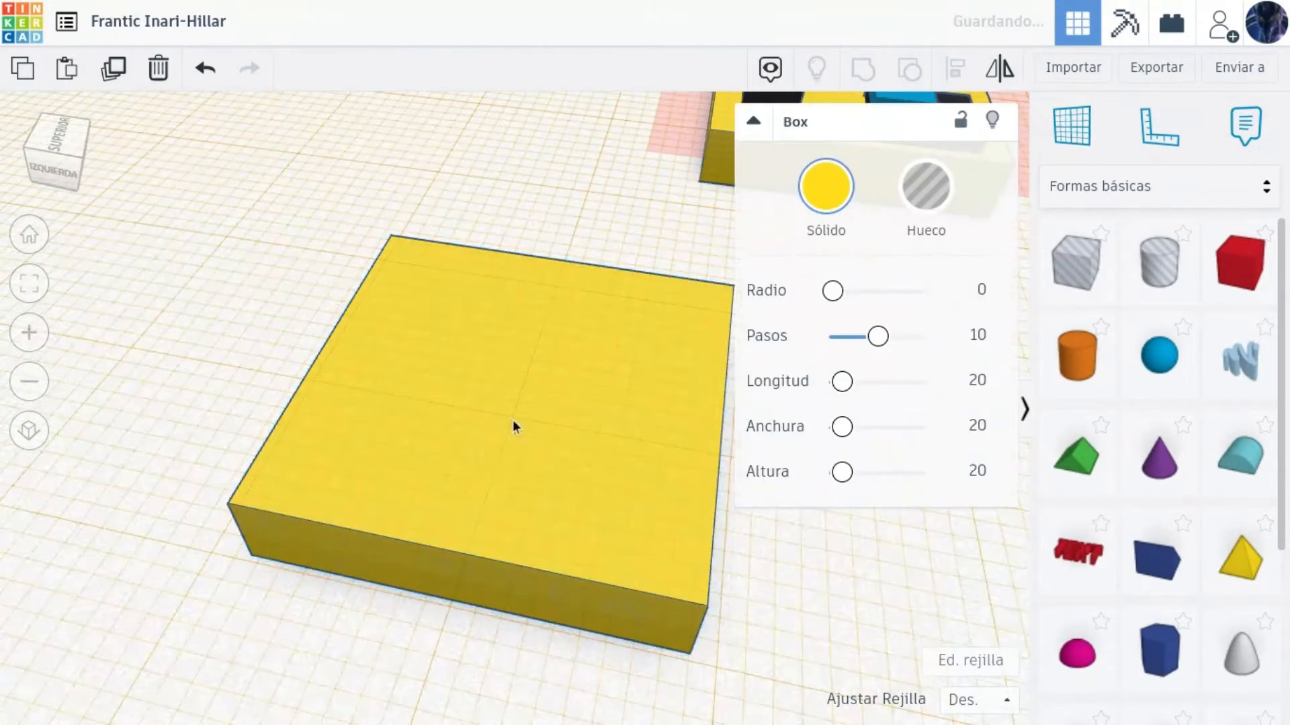
left_click(485, 430)
scroll(485, 430, "down", 5)
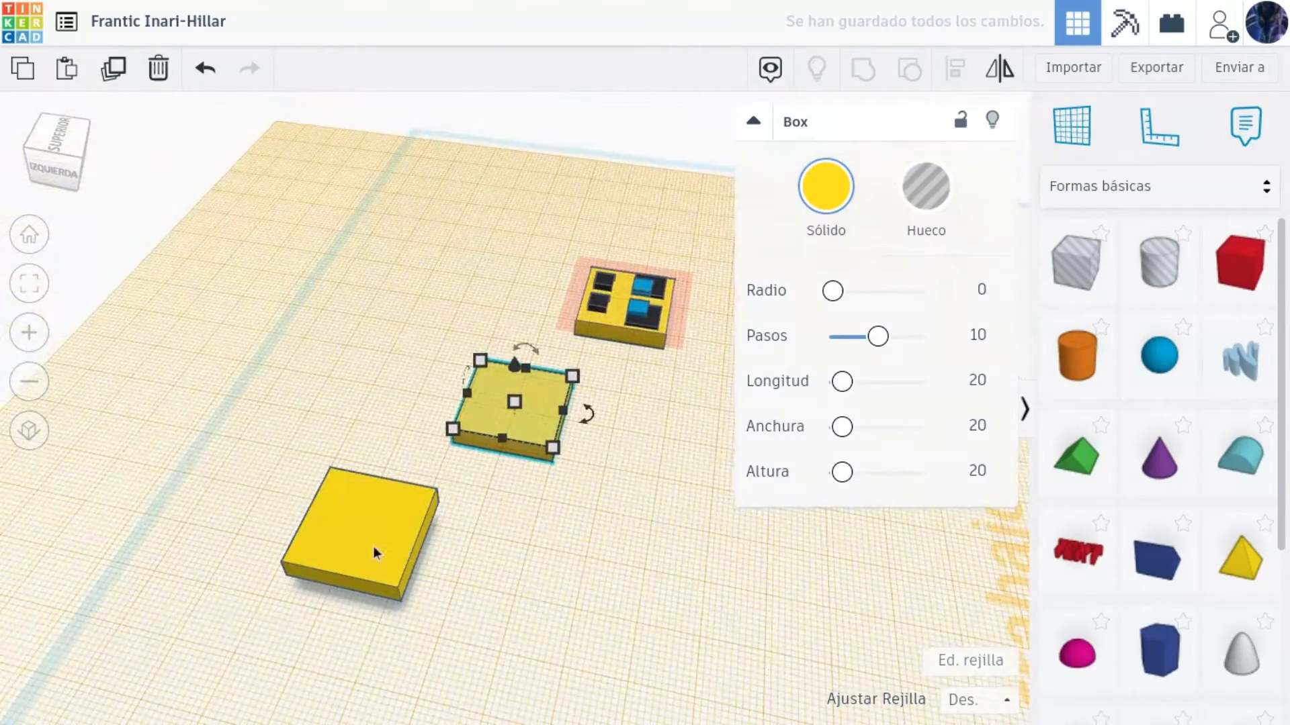
left_click(373, 547)
key("Delete")
Duplicate the yellow box and drop the copy onto the workplane on the original's top face.
scroll(371, 549, "down", 5)
scroll(504, 403, "up", 4)
left_click(504, 403)
key("ctrl+d")
key("d")
scroll(503, 410, "up", 1)
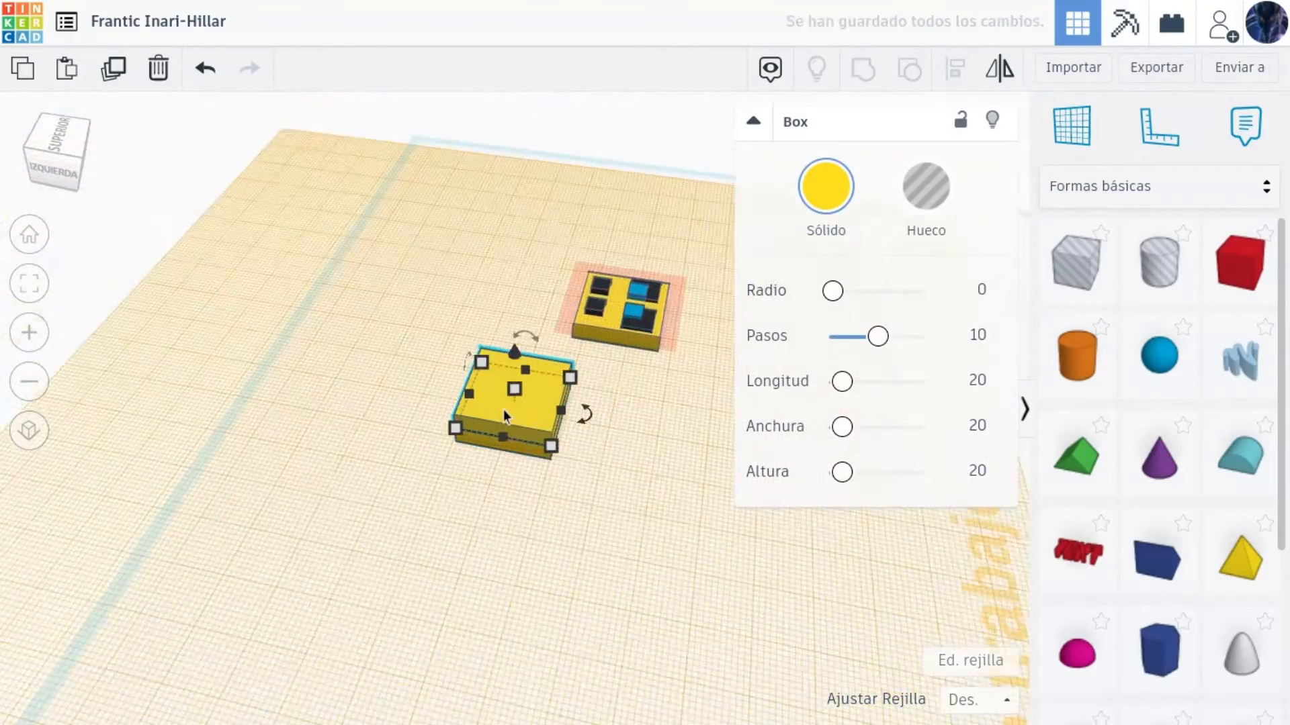
Set the upper box's height to 2 mm and color it dark brown.
scroll(504, 409, "up", 5)
left_click_drag(513, 337, 513, 366)
left_click(618, 372)
type("2")
key("Return")
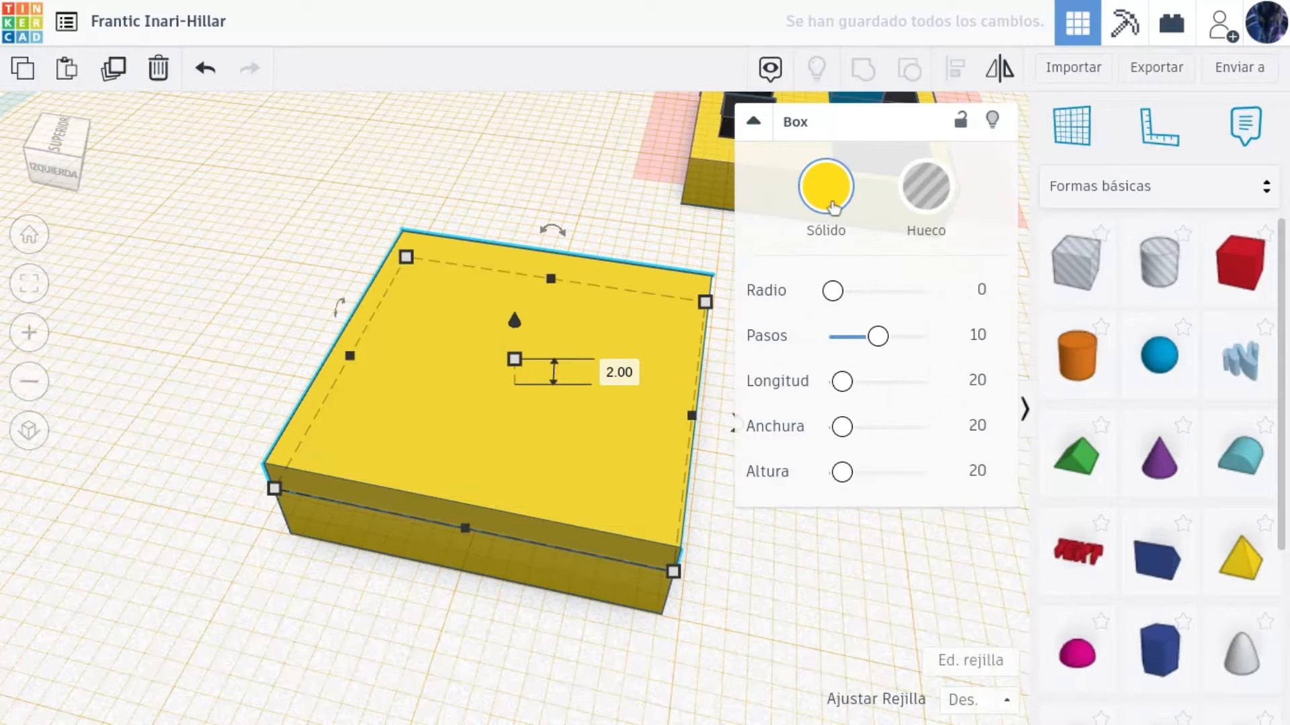
left_click(827, 195)
left_click(1092, 385)
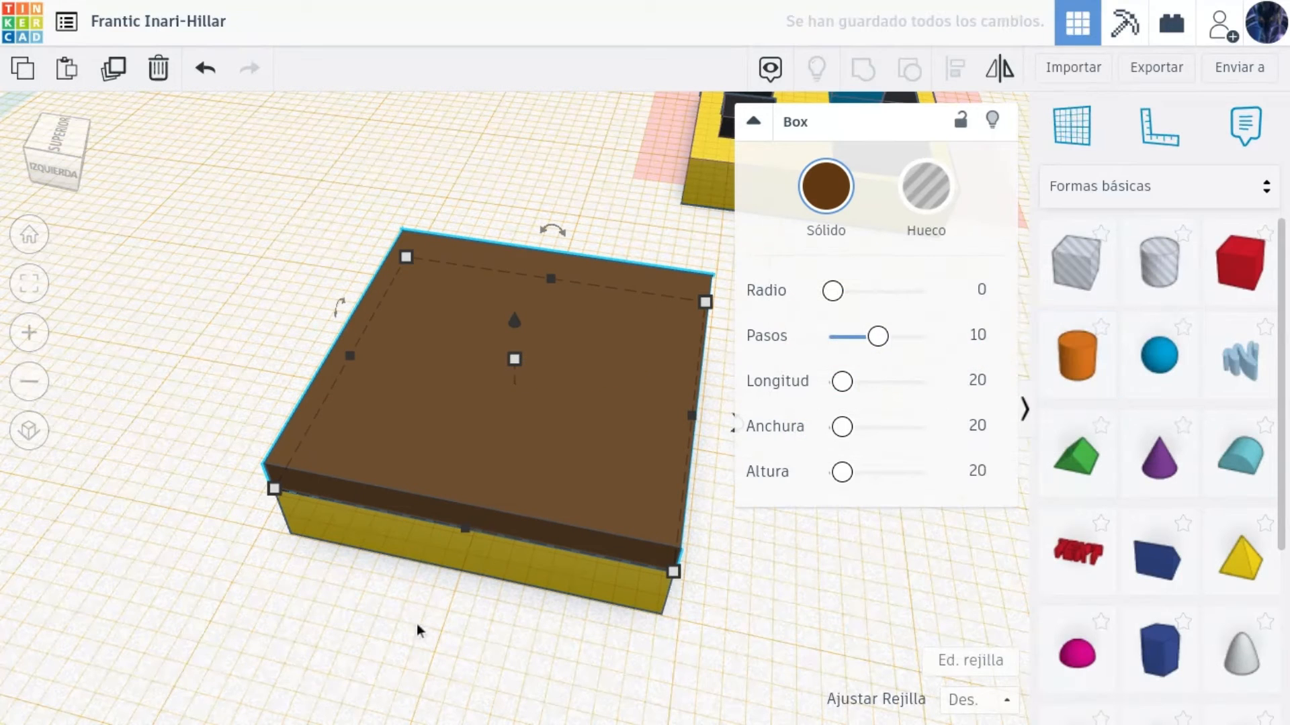
Stack a copy of the yellow box on top of the brown layer and set its height to 2 mm.
left_click(483, 566)
key("w")
left_click(600, 335)
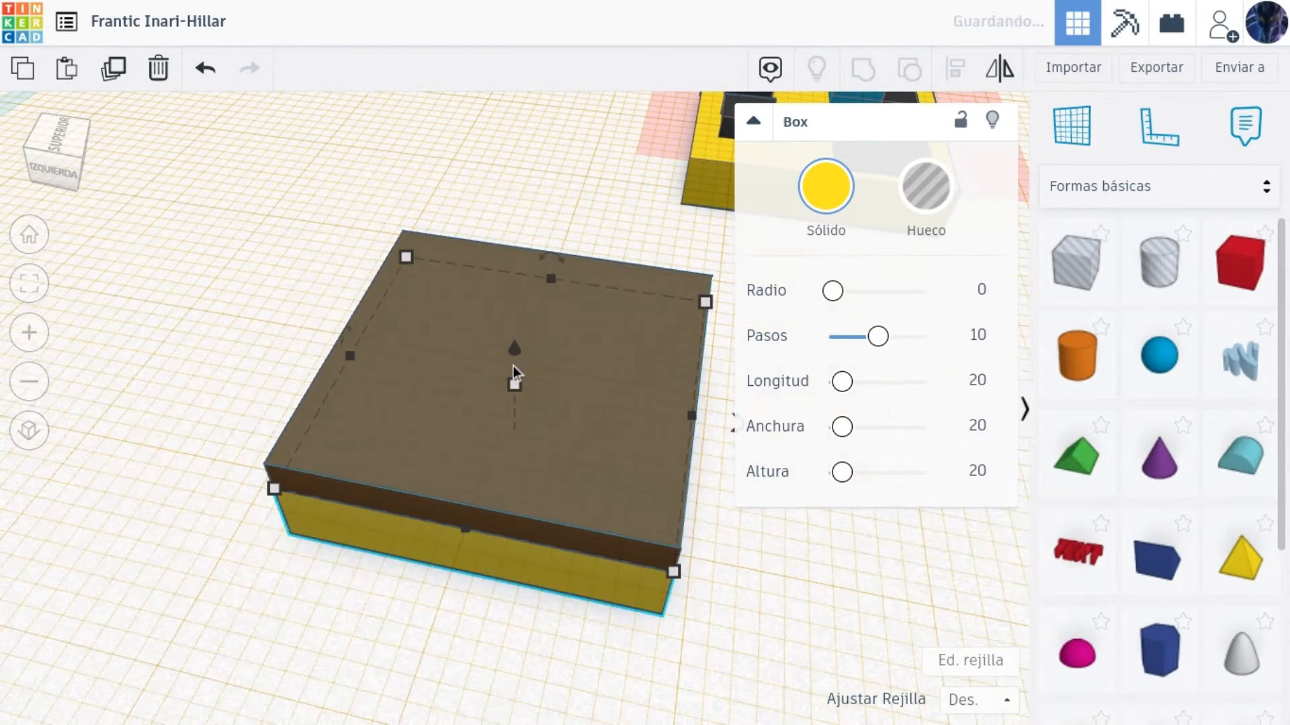
key("d")
left_click(515, 302)
left_click(622, 339)
type("2")
key("Return")
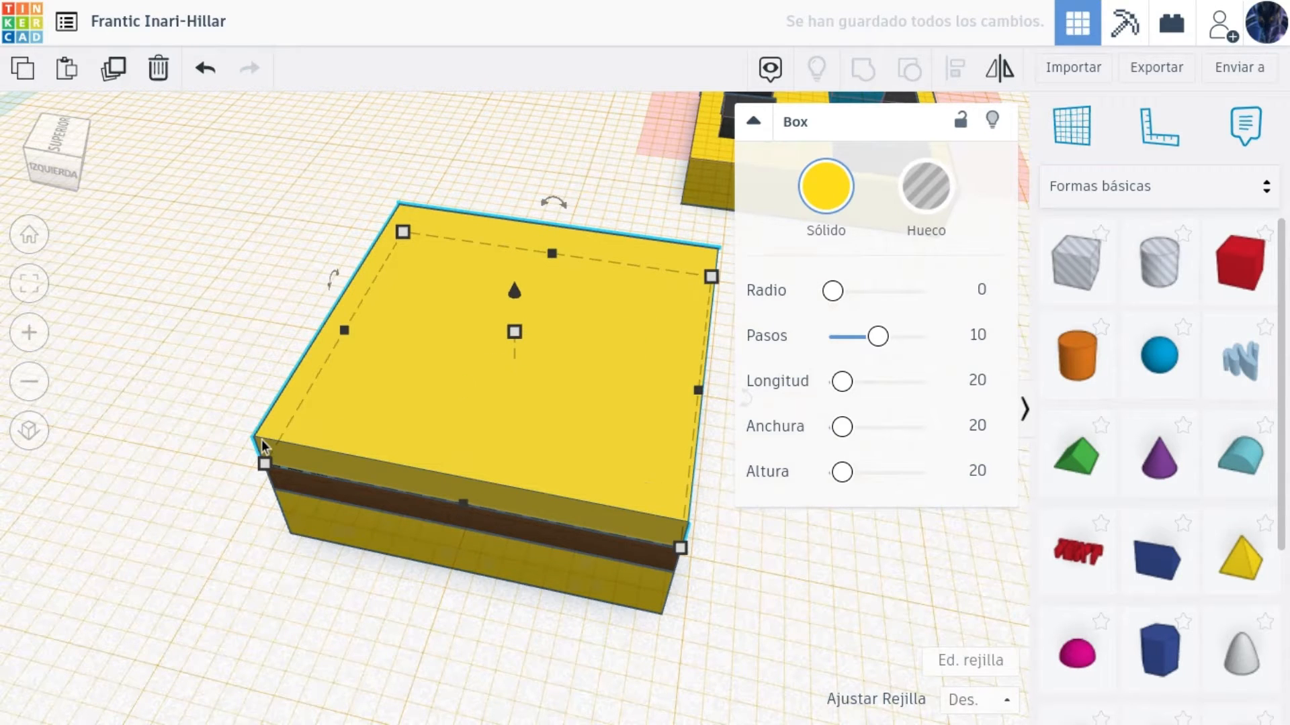
Duplicate the brown layer and drop the copy onto a workplane on the upper yellow layer's top face.
left_click(705, 550)
key("ctrl+d")
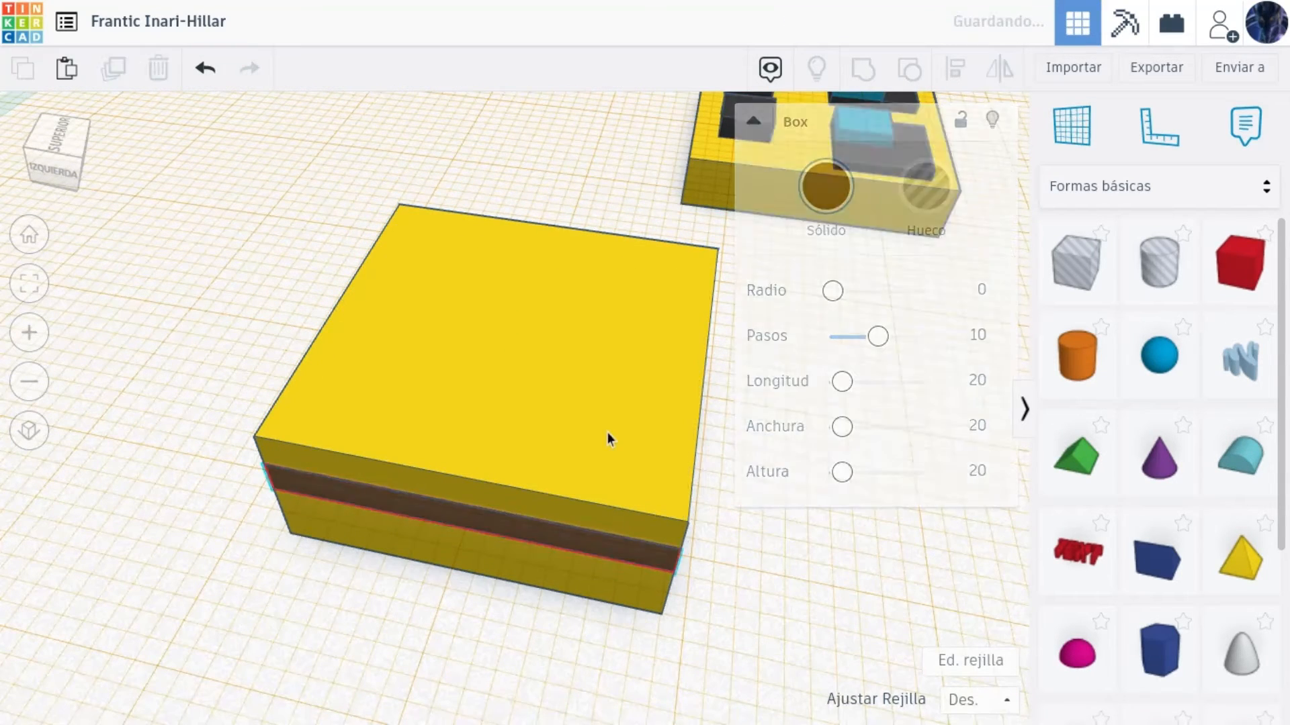
key("d")
left_click(1076, 137)
left_click(549, 392)
key("d")
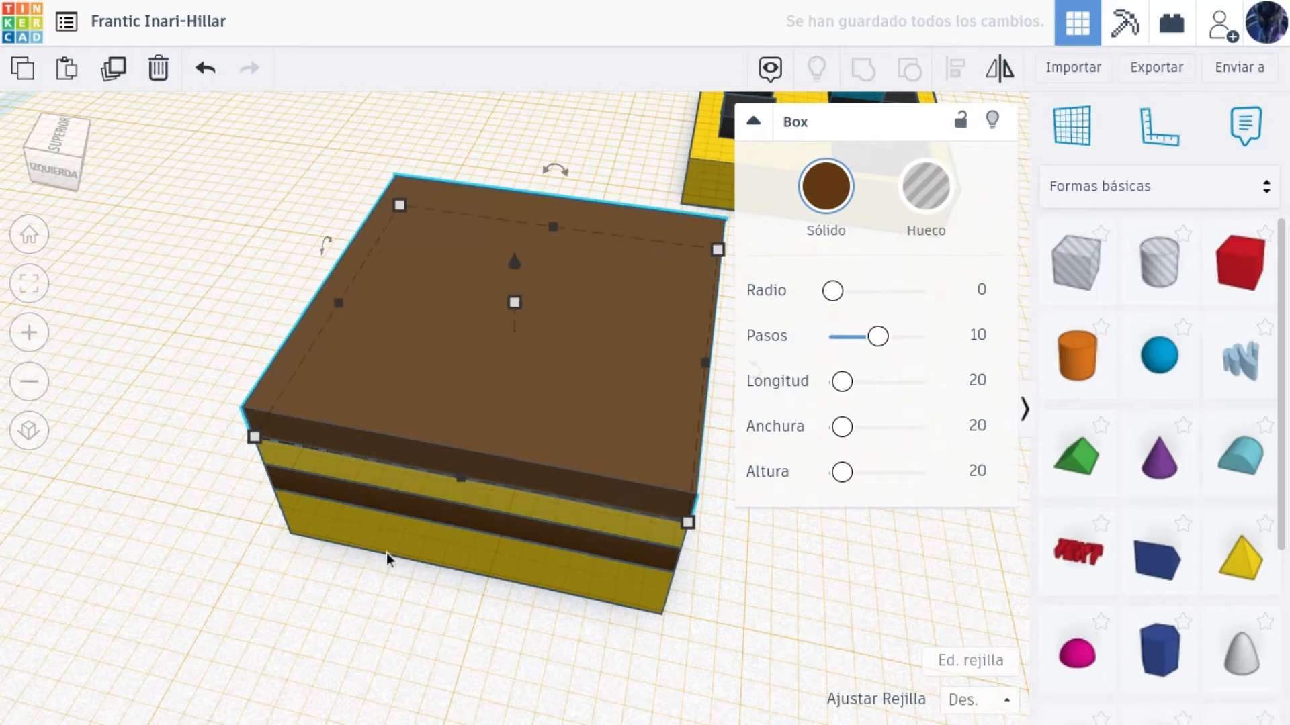
Stack a copy of the thin yellow layer on a workplane placed on the upper brown layer's top face.
left_click(471, 493)
left_click(1072, 128)
left_click(465, 342)
key("d")
left_click(220, 630)
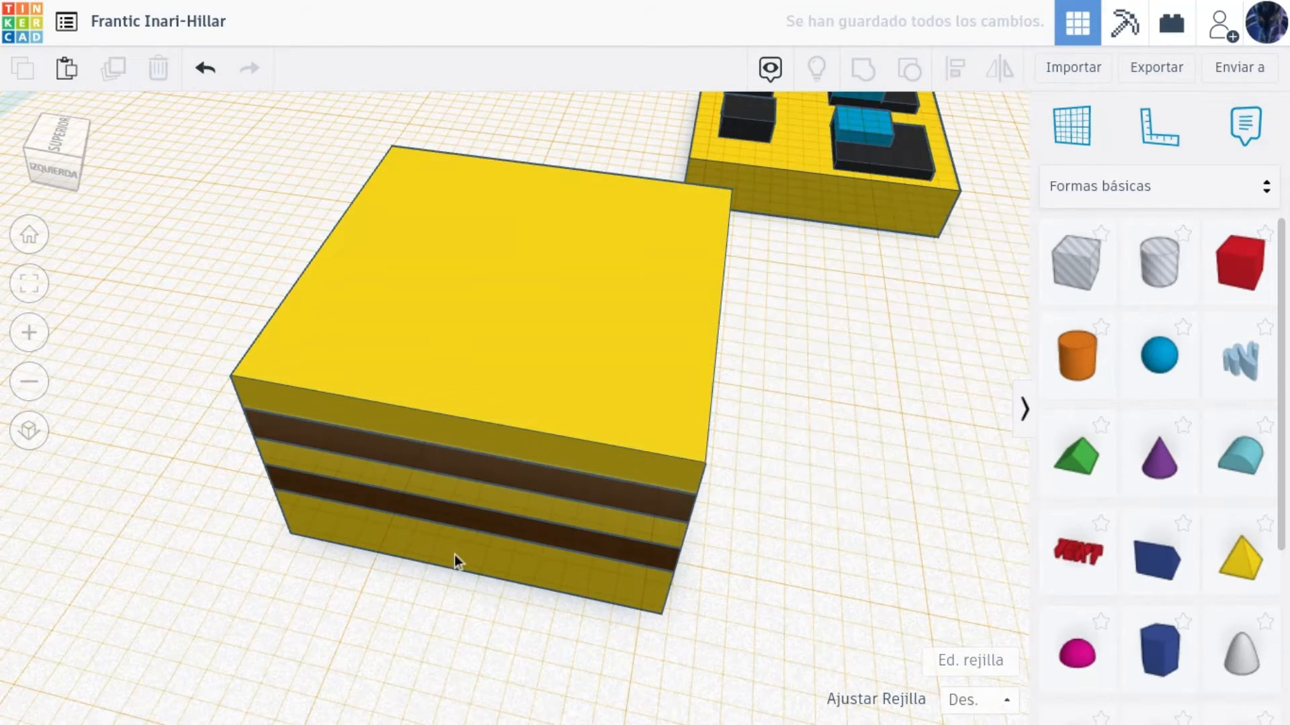
Duplicate the bottom yellow layer, drop the copy onto a workplane on the stack's top face and color it dark brown.
left_click(455, 556)
key("ctrl+d")
left_click(1072, 127)
left_click(544, 309)
key("d")
left_click(847, 196)
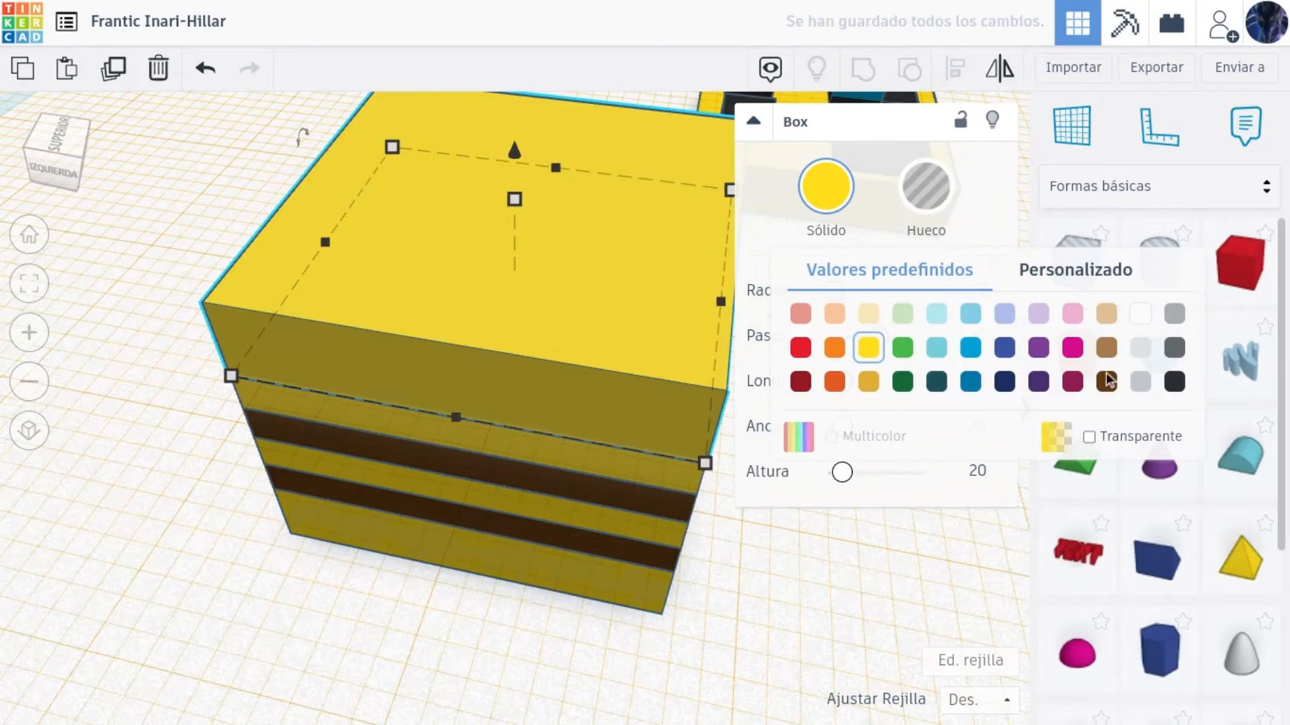
left_click(1107, 376)
left_click(743, 574)
Duplicate the top brown layer, drop the copy onto the stack's top face and set its height to 2 mm.
scroll(742, 578, "down", 5)
scroll(741, 578, "up", 3)
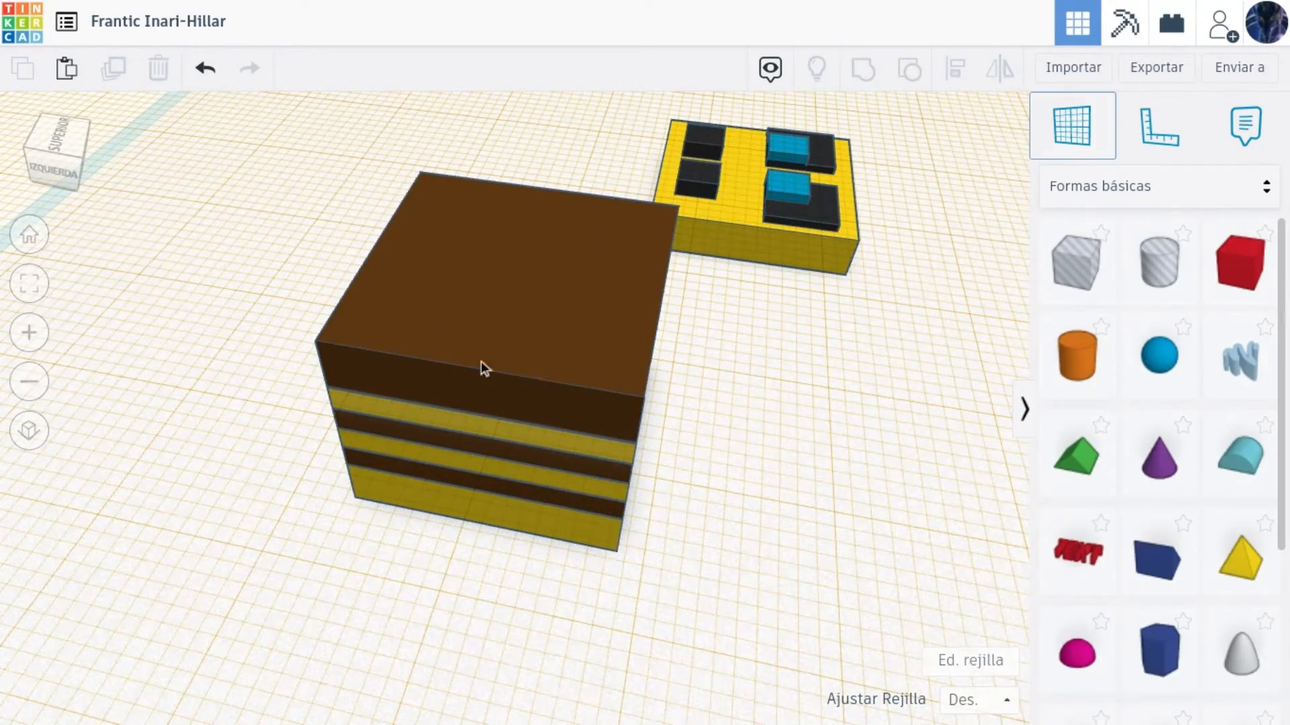
left_click(504, 342)
left_click(506, 340)
key("ctrl+d")
key("d")
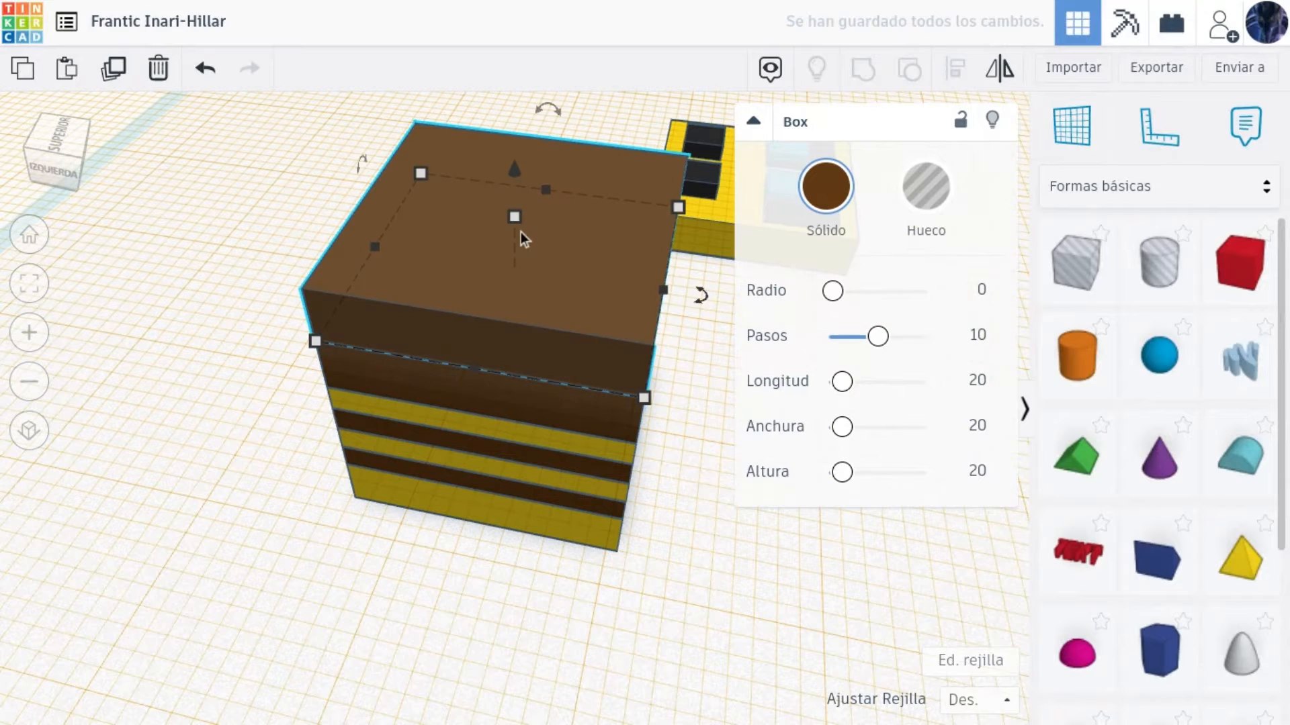
left_click(634, 243)
type("2")
key("Return")
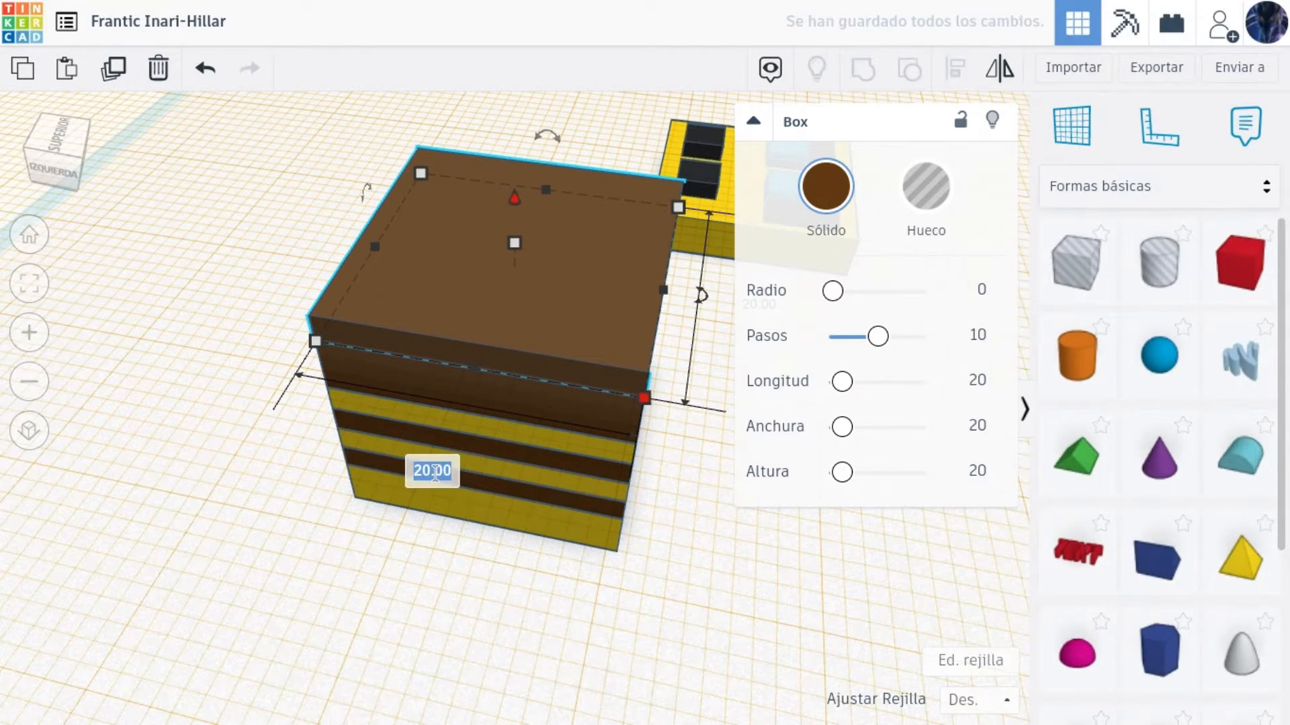
Resize the upper brown copy to 7 x 7 mm, move it near the middle of the top face and color it black.
type("7")
key("Return")
type("7")
key("Return")
left_click_drag(430, 196, 509, 223)
left_click(825, 186)
left_click(1174, 382)
Align the black box to the center of the layered body in both horizontal directions.
left_click_drag(672, 531, 296, 215)
left_click(707, 242, "shift")
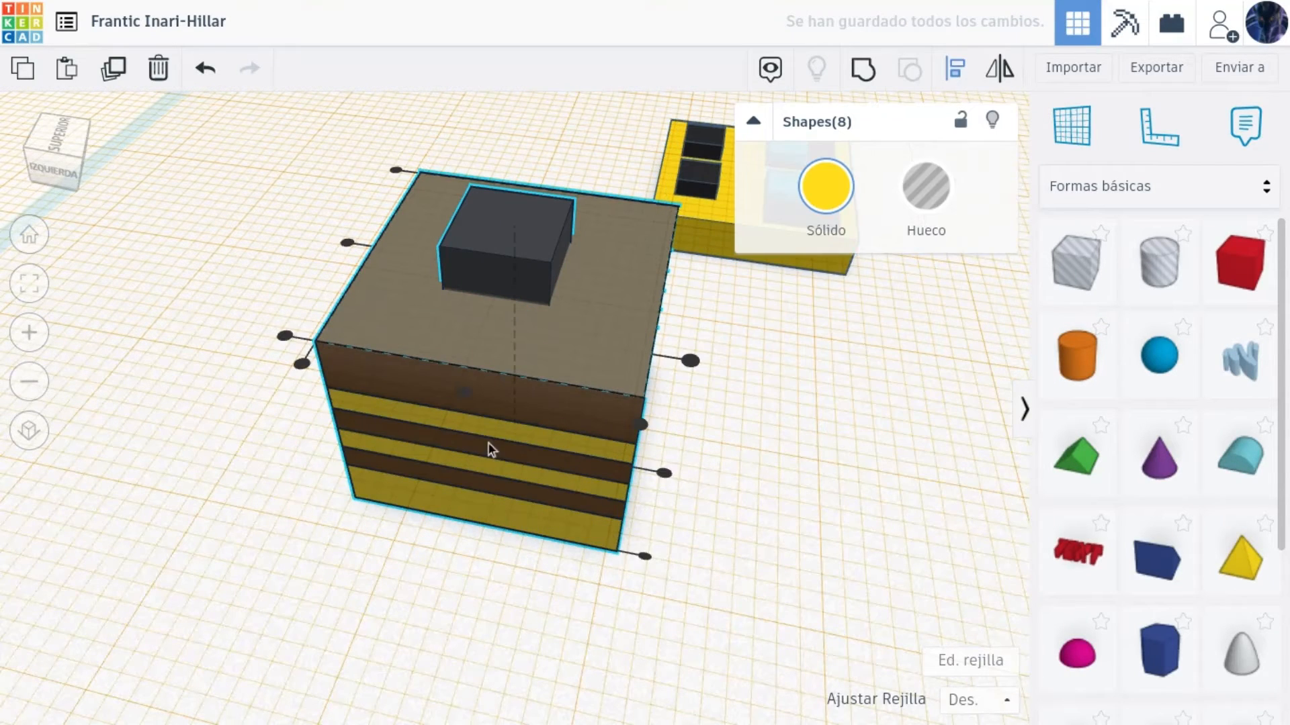
left_click(464, 393)
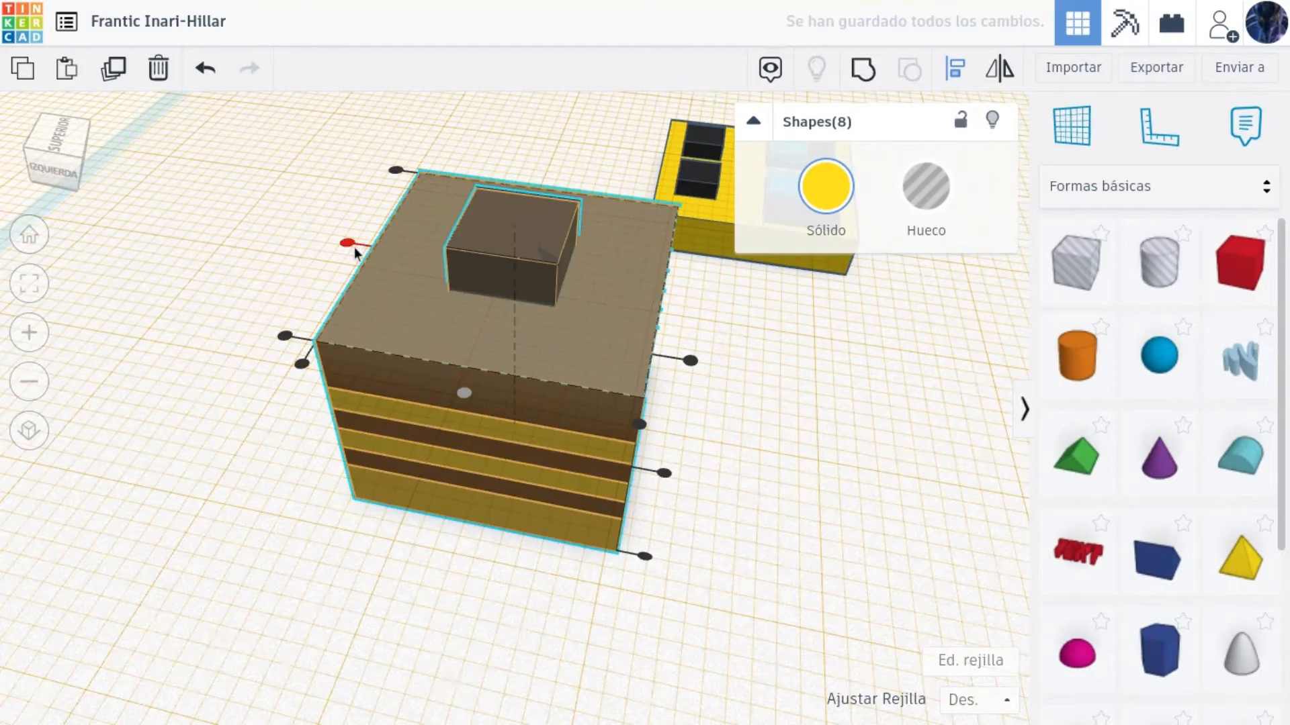
left_click(349, 243)
left_click(768, 440)
Return the workplane to the base grid and rotate the layered body with its black box onto its side.
left_click_drag(70, 123, 39, 137)
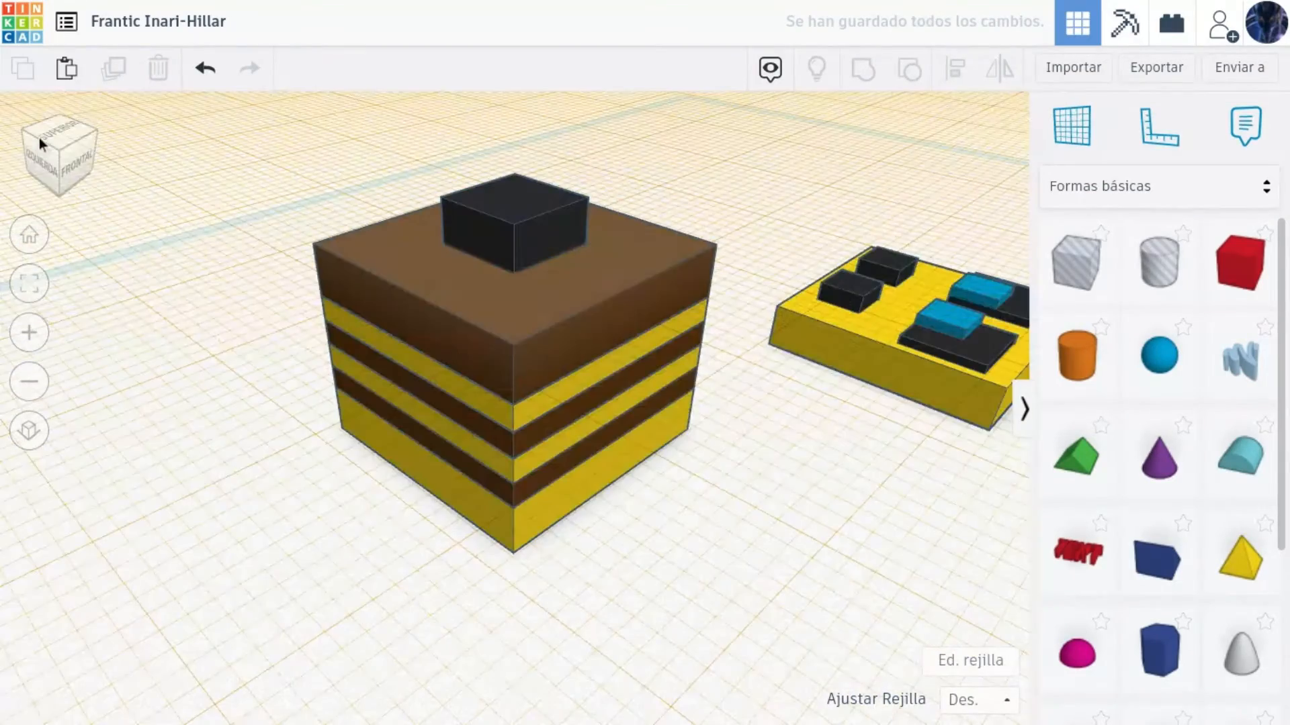
scroll(738, 427, "down", 8)
scroll(738, 425, "up", 8)
left_click(1071, 126)
left_click(999, 219)
left_click_drag(296, 243, 698, 630)
left_click(762, 382, "shift")
left_click_drag(454, 226, 412, 363)
Rotate the face 90° so it stands upright and move it against the body's yellow front.
left_click(767, 361)
left_click_drag(839, 279, 817, 349)
right_click_drag(817, 351, 591, 363)
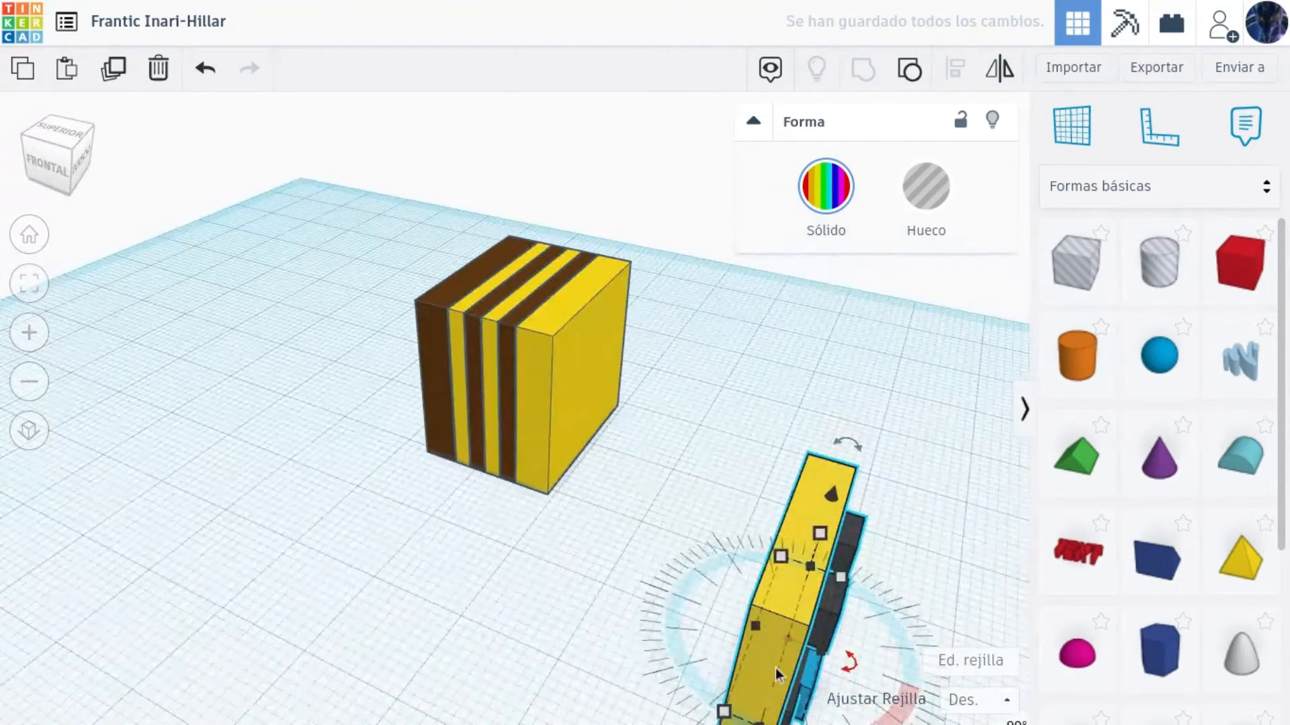
left_click_drag(775, 666, 291, 172)
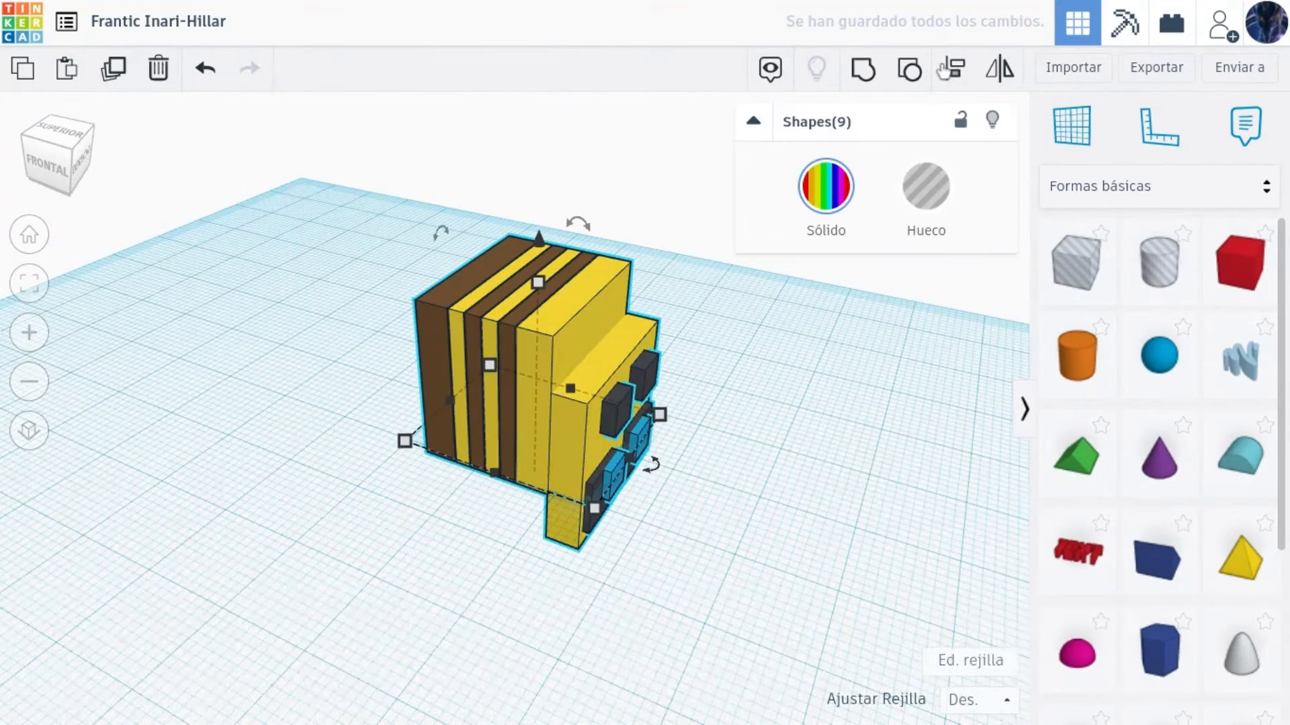
Align the face with the striped body so that their edges are flush.
left_click(435, 393)
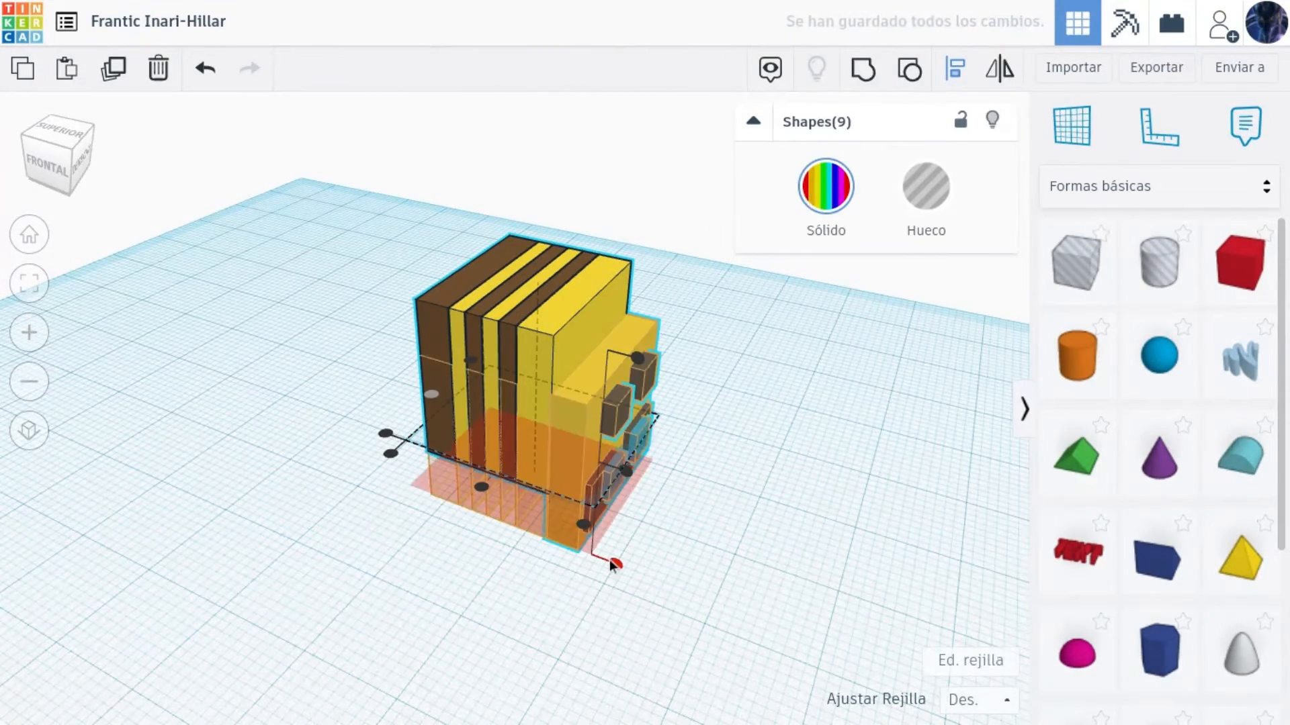
left_click(387, 436)
key("ctrl+z")
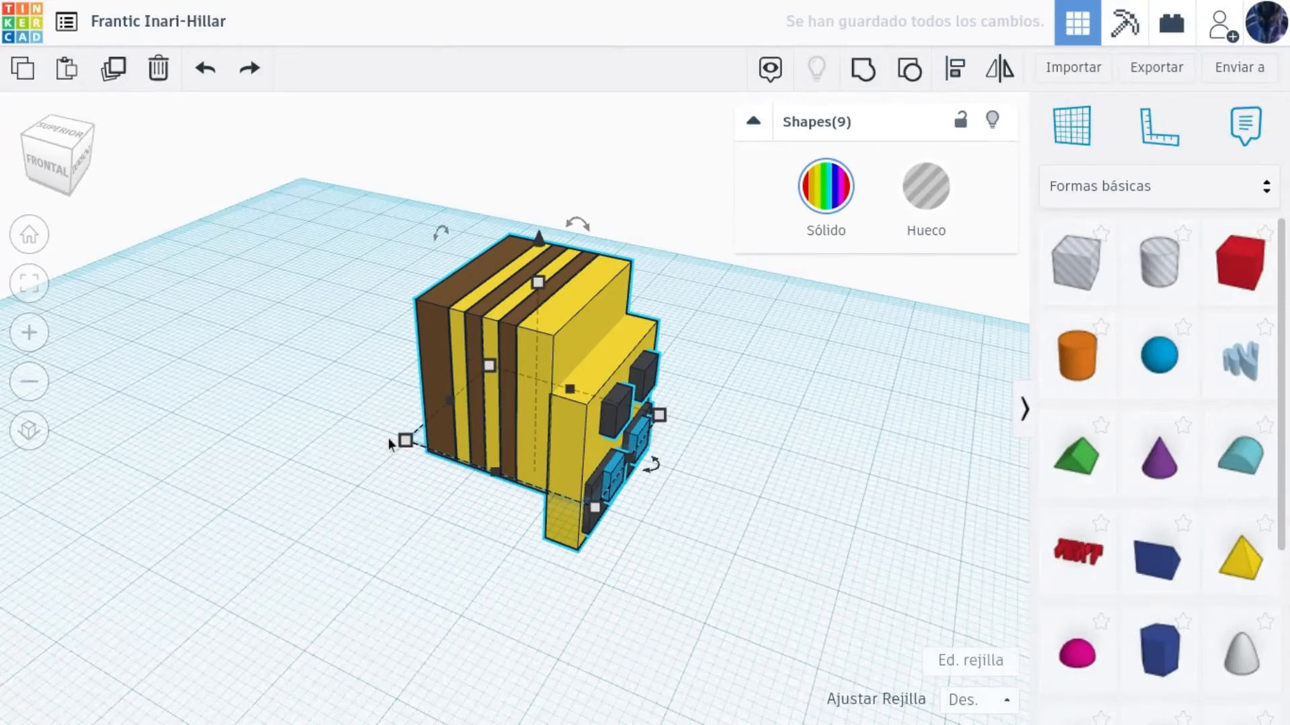
left_click(84, 165)
mouse_move(261, 195)
right_mouse_down()
mouse_move(89, 135)
mouse_move(271, 199)
right_mouse_up()
left_click(536, 365)
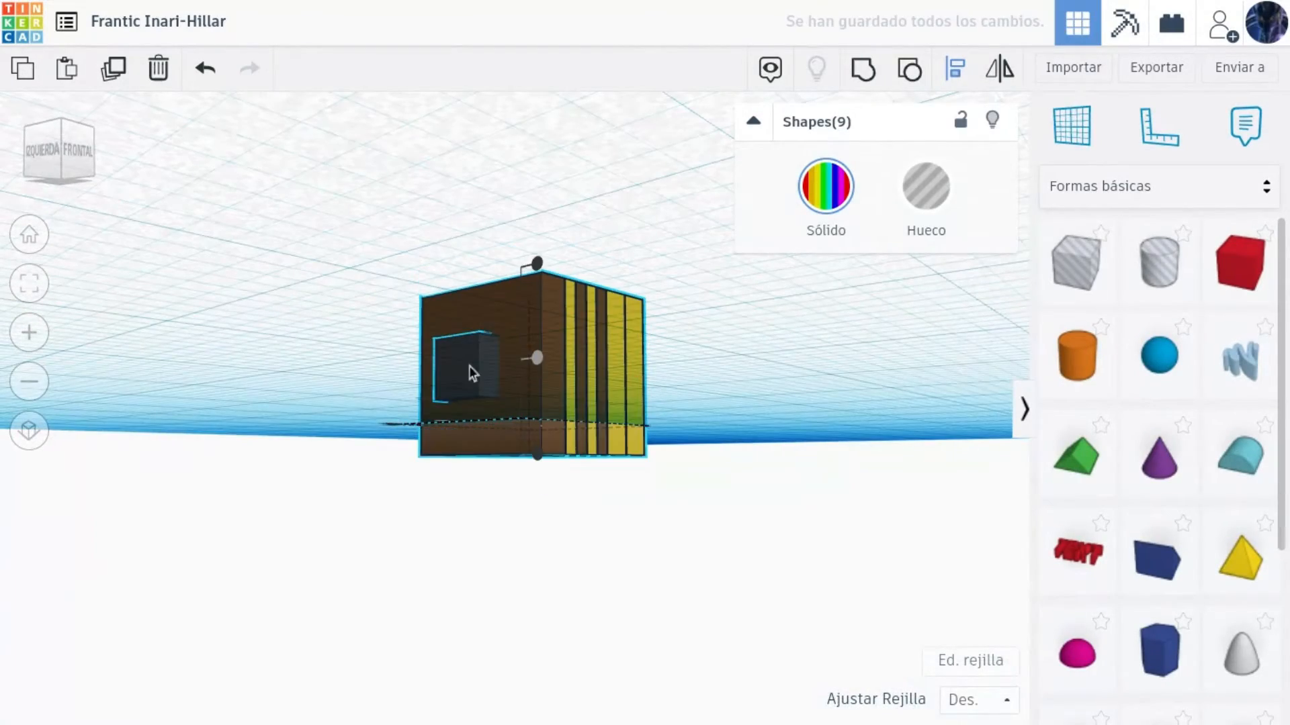
left_click(323, 285)
Select the whole bee and drop it onto the workplane.
left_click_drag(73, 140, 403, 202)
left_click_drag(424, 208, 677, 622)
key("d")
left_click(678, 622)
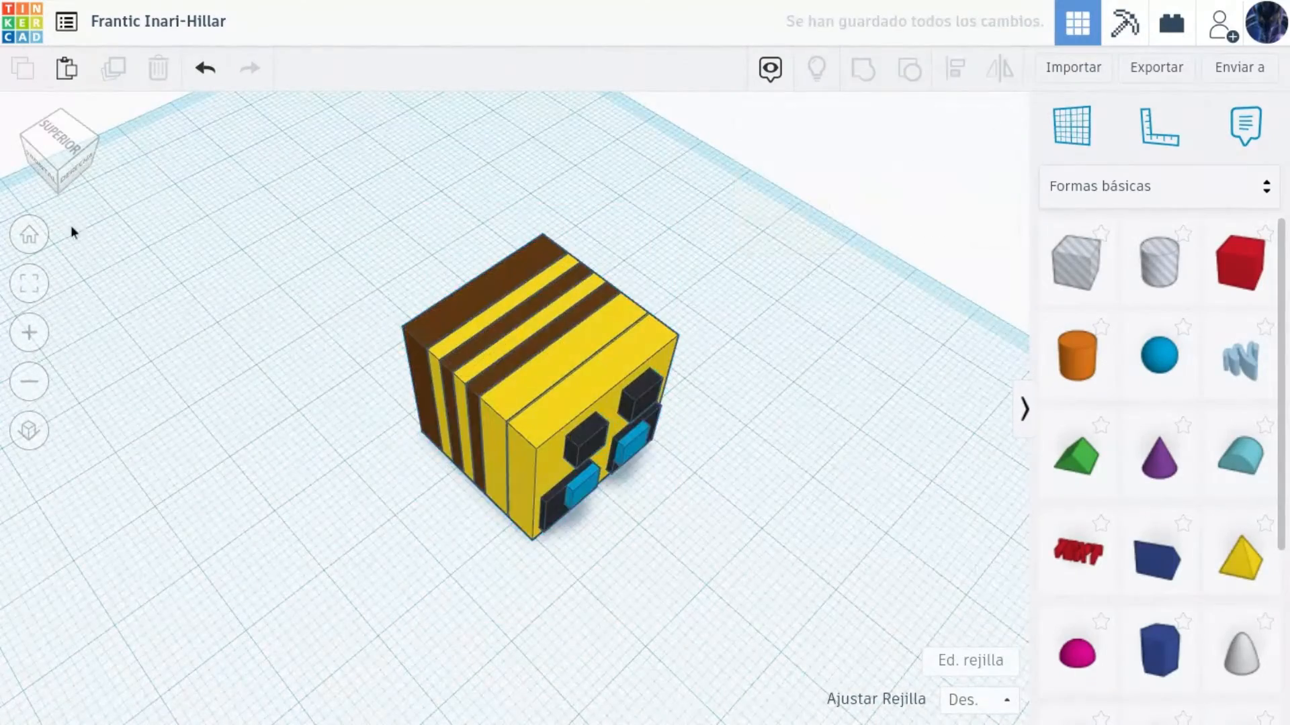
mouse_move(66, 158)
left_mouse_down()
mouse_move(95, 162)
mouse_move(58, 161)
mouse_move(77, 162)
left_mouse_up()
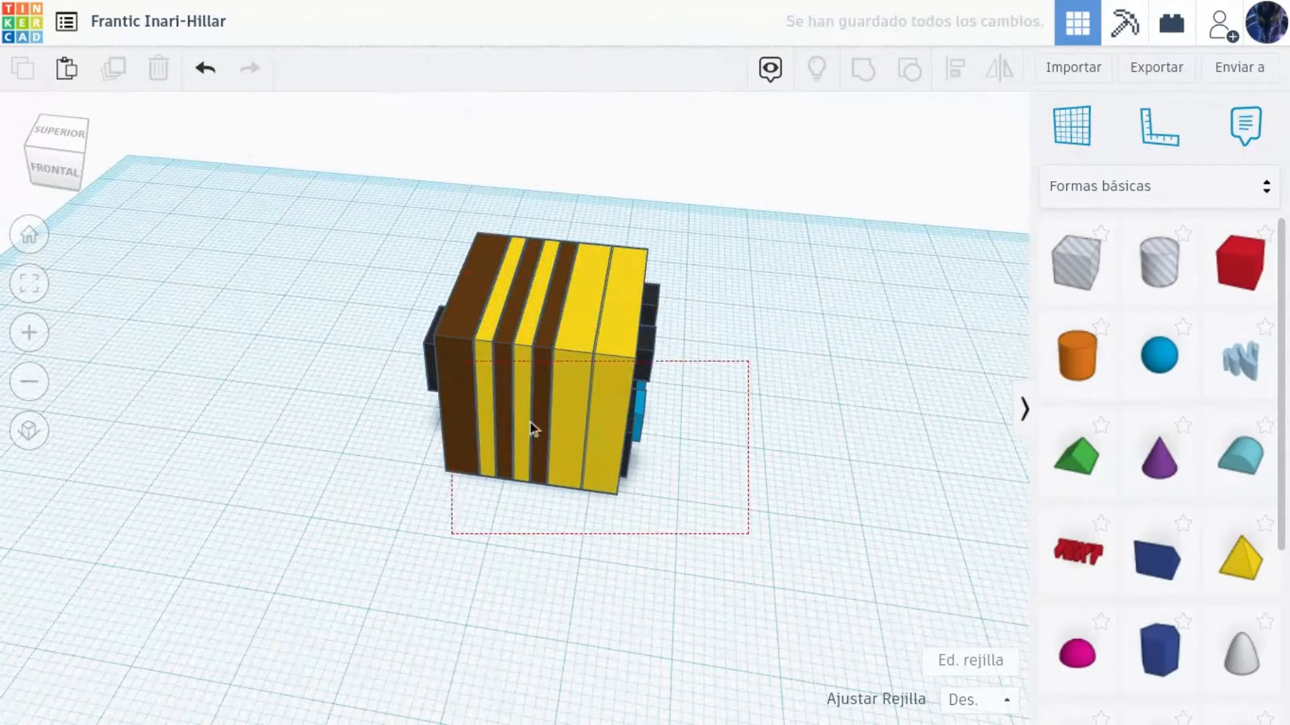
left_click(611, 421)
left_click(566, 390, "shift")
left_click(668, 443)
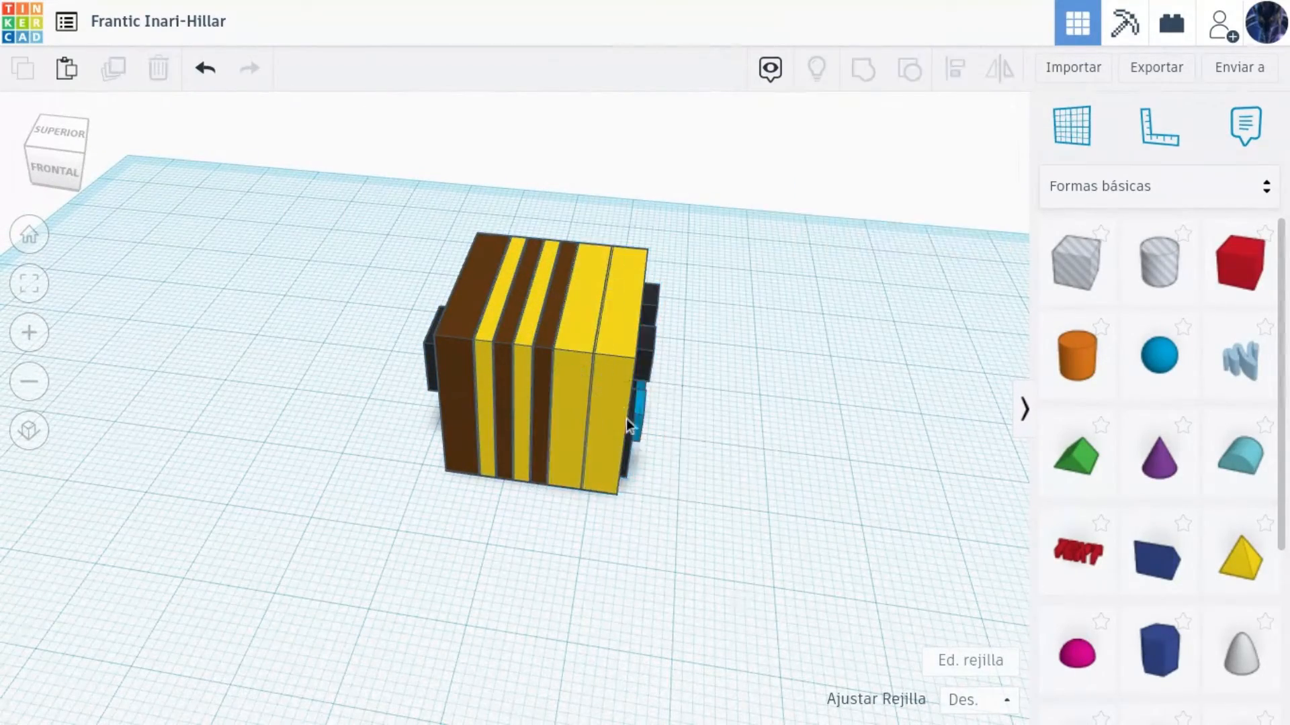
left_click(612, 398)
left_click(309, 374)
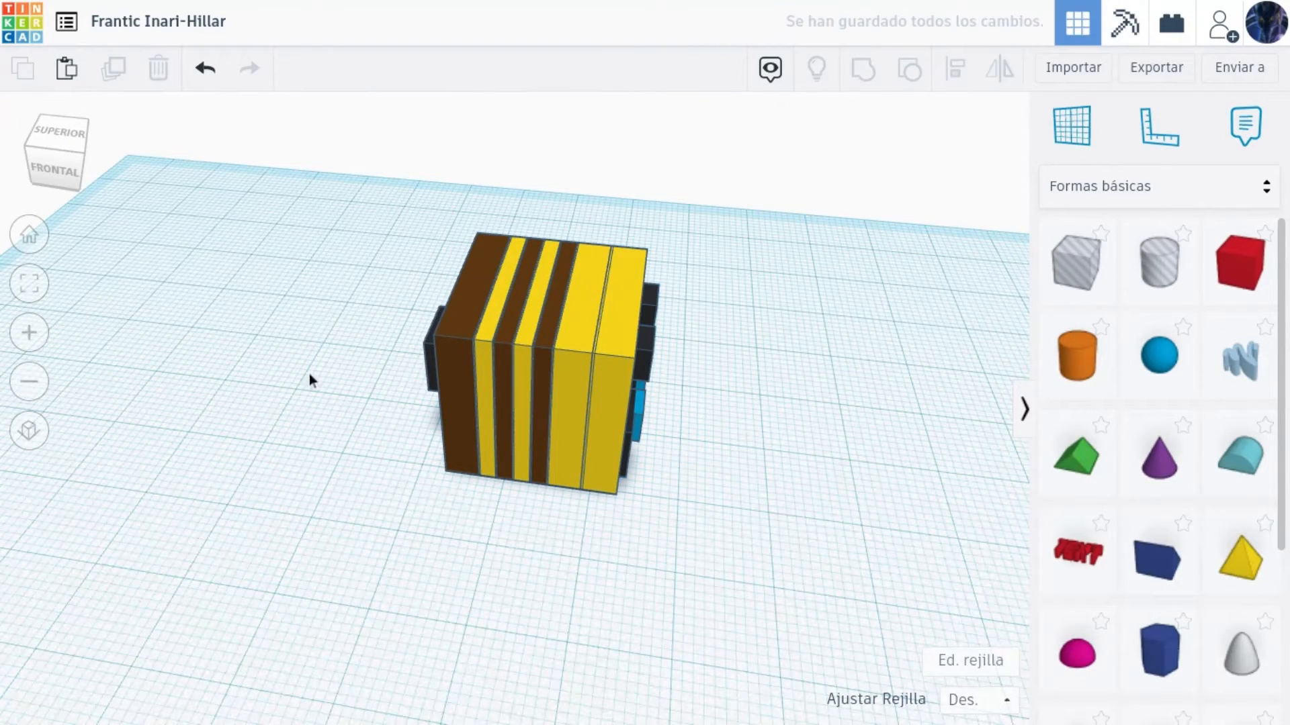
Place a Scribble shape and draw a leaf-shaped wing outline with curved veins inside.
scroll(202, 368, "down", 1)
scroll(203, 368, "down", 3)
scroll(1080, 501, "down", 3)
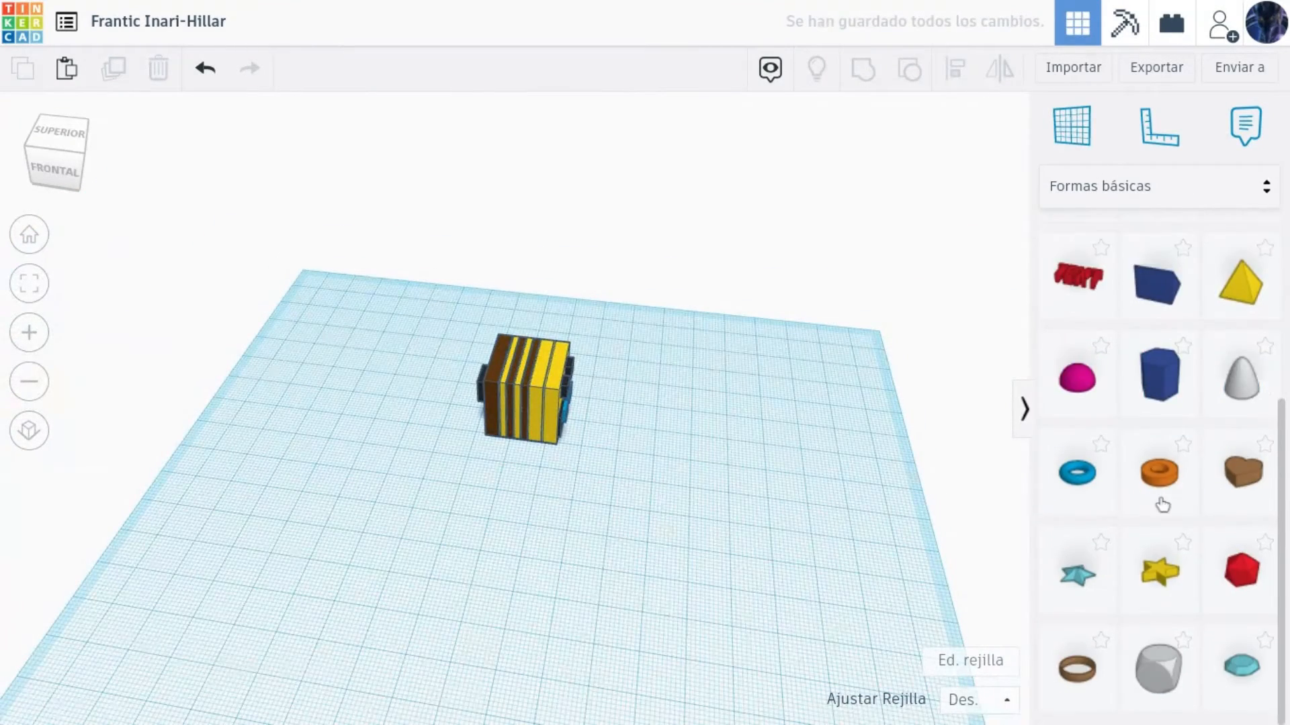
scroll(1175, 567, "up", 3)
scroll(1252, 301, "down", 1)
left_click(400, 562)
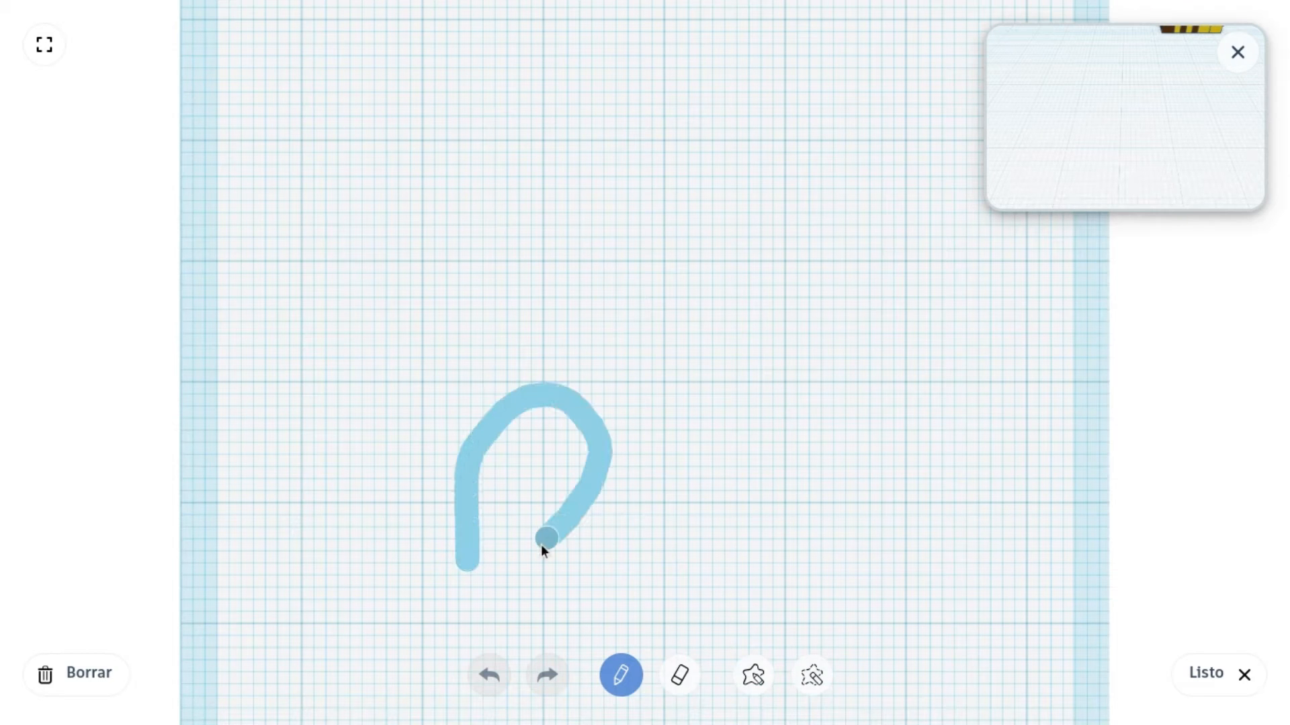
left_click_drag(544, 549, 481, 598)
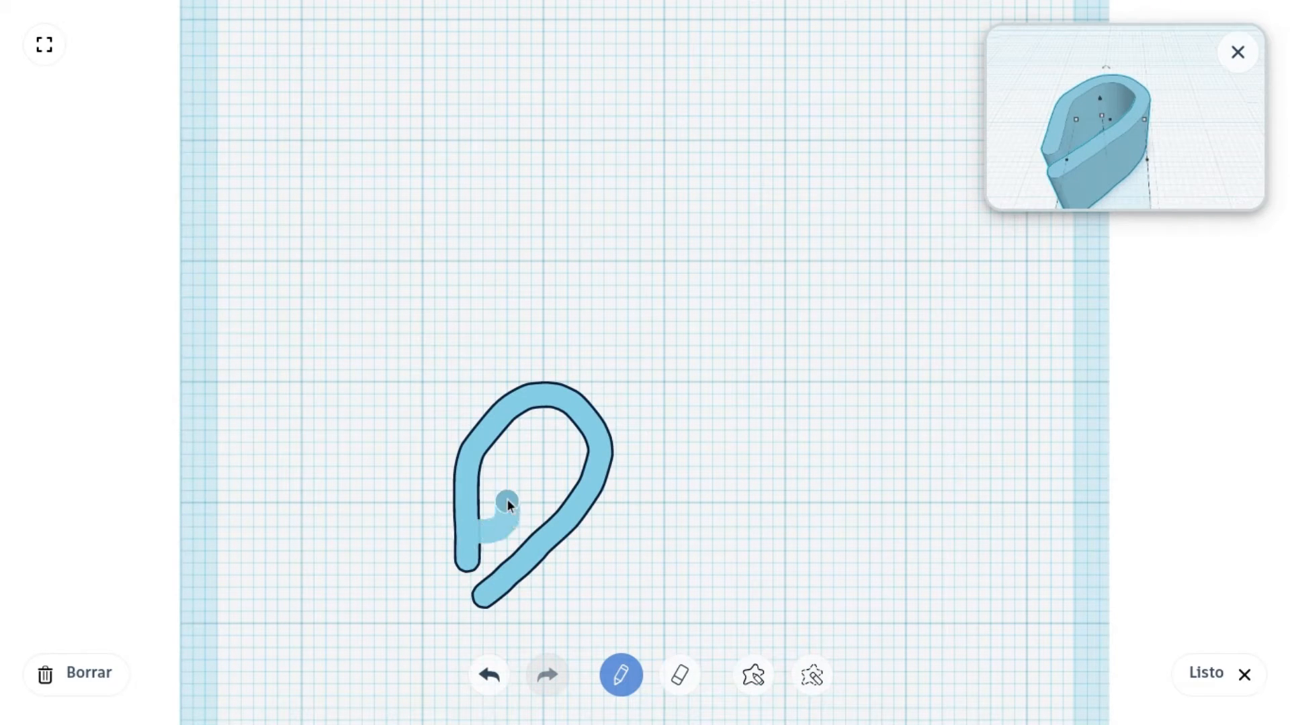
left_click_drag(508, 503, 525, 492)
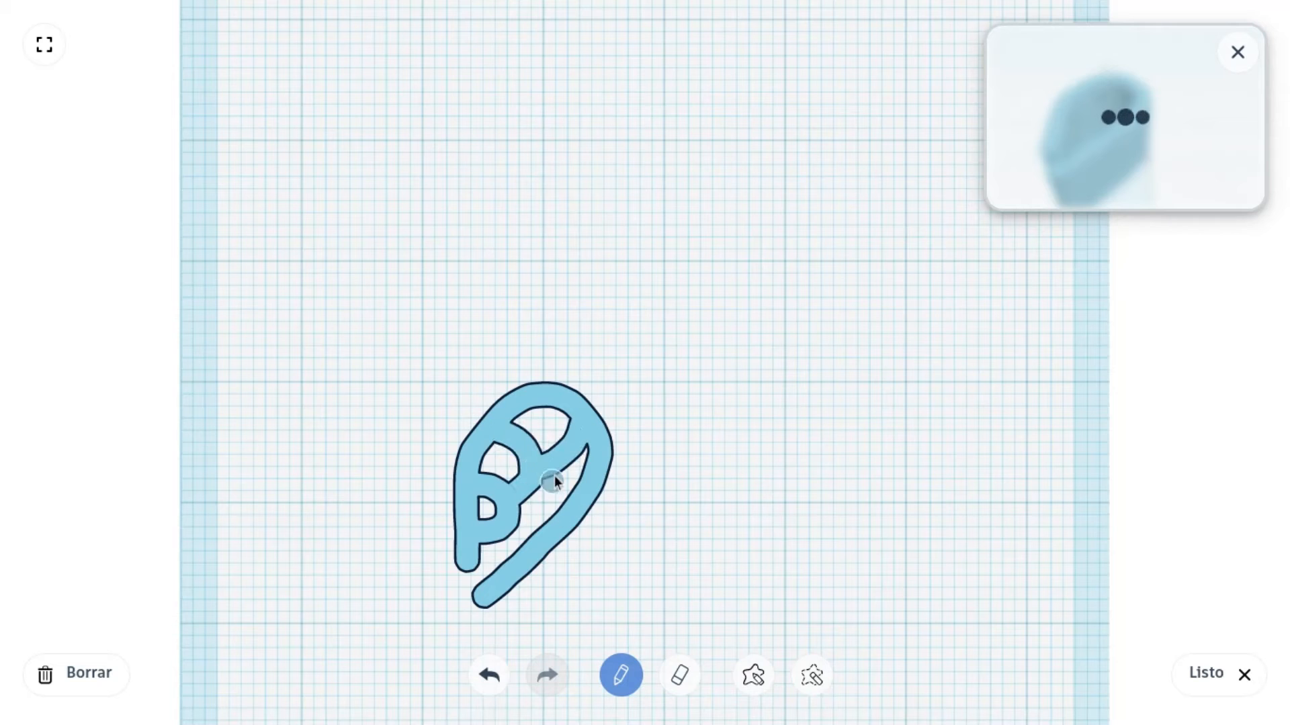
left_click(1204, 675)
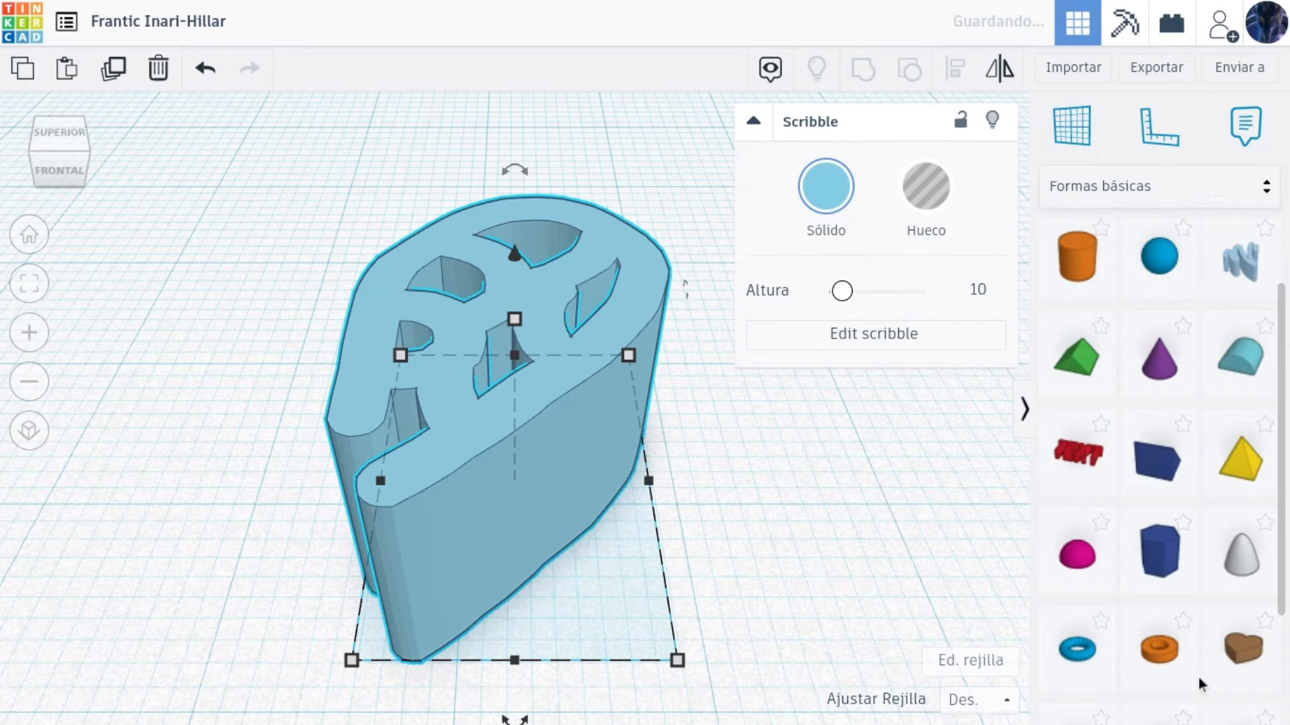
Color the wing white and move it beside the bee's body.
left_click(826, 186)
left_click(1052, 435)
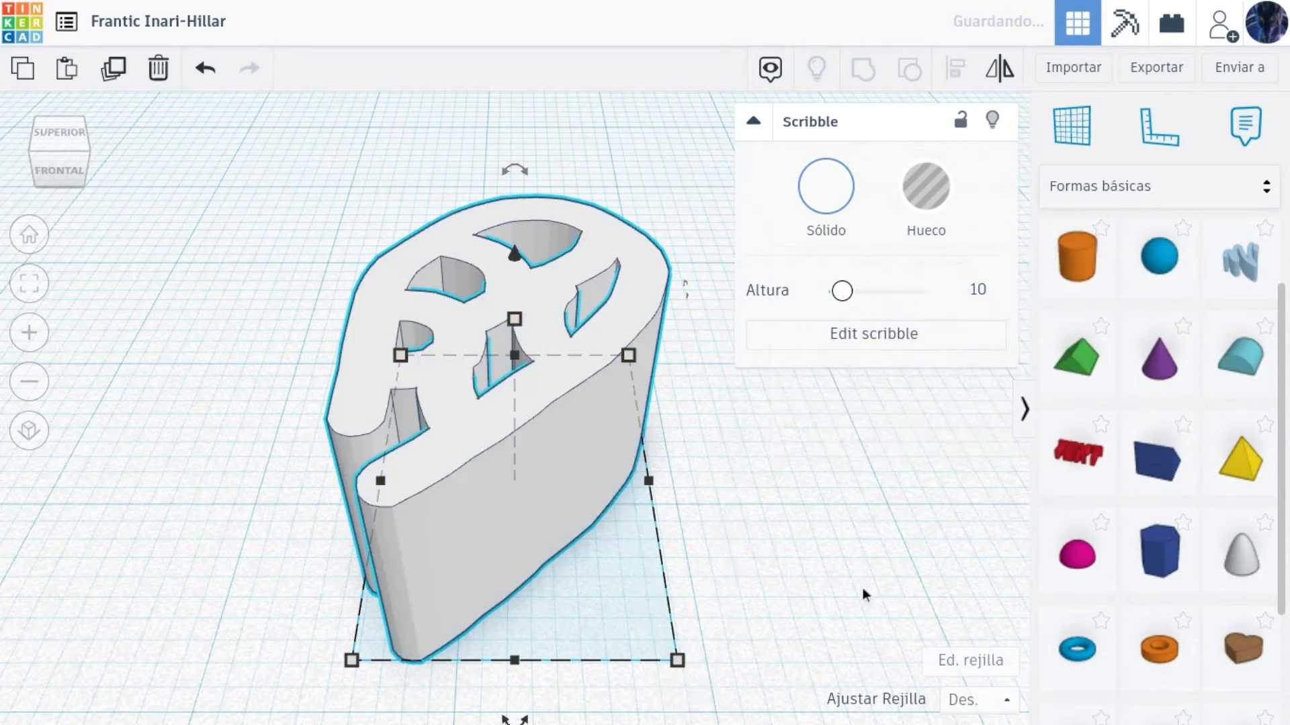
scroll(862, 587, "down", 5)
left_click_drag(508, 429, 636, 321)
mouse_move(636, 381)
left_mouse_down()
mouse_move(594, 365)
mouse_move(657, 272)
left_mouse_up()
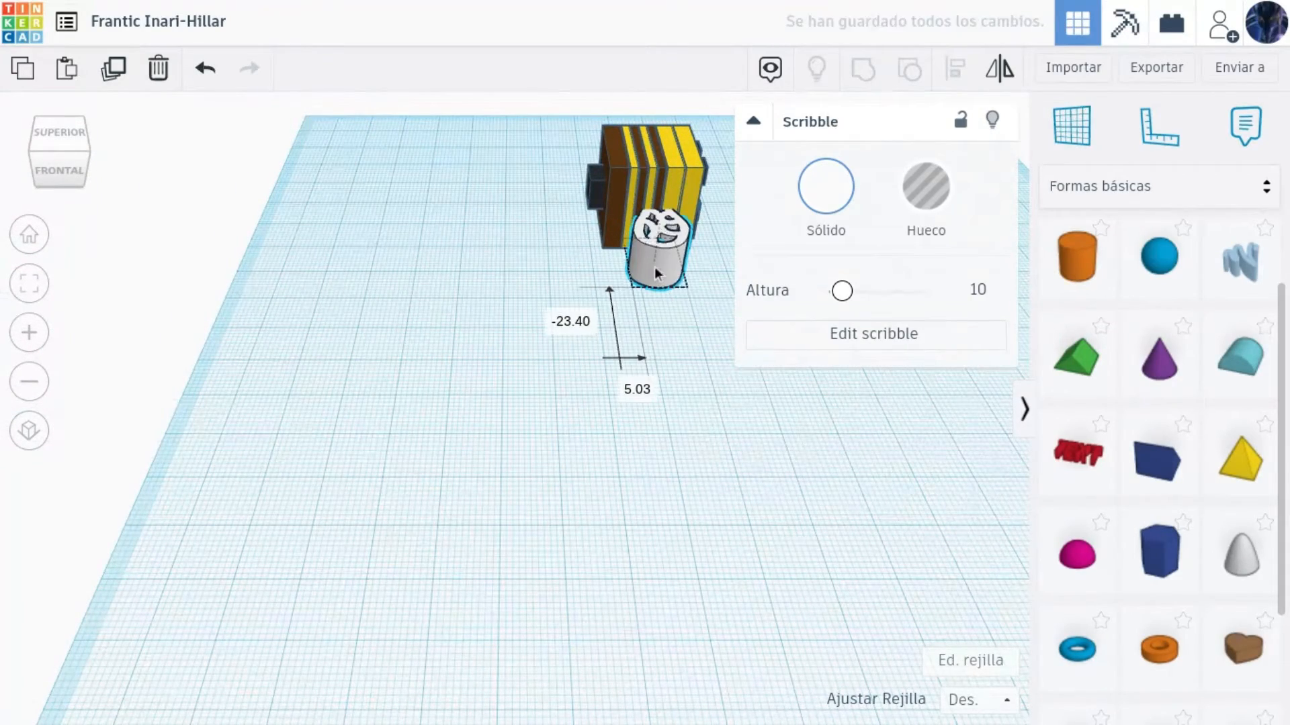
Reduce the wing's thickness and raise it above the workplane at the body's side.
left_click(29, 292)
mouse_move(514, 319)
left_mouse_down()
mouse_move(515, 366)
mouse_move(517, 325)
left_mouse_up()
scroll(515, 383, "down", 5)
right_click_drag(516, 324, 694, 325)
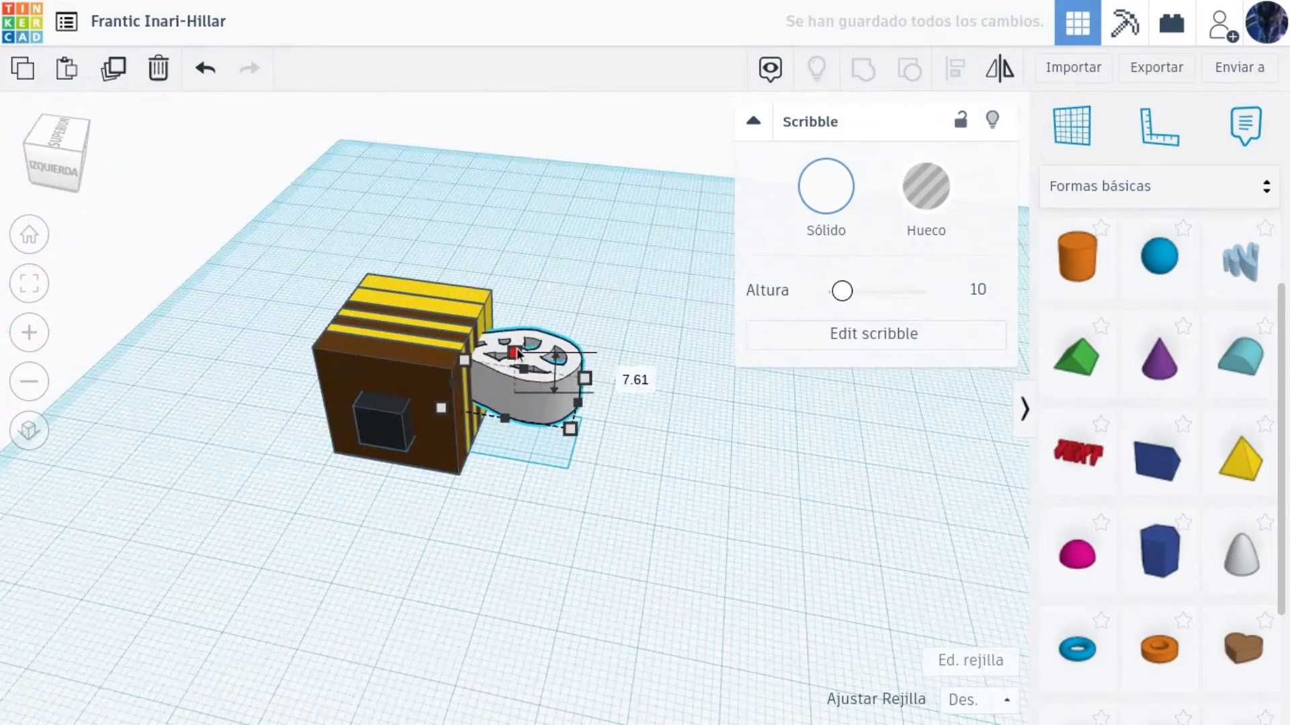
mouse_move(512, 347)
left_mouse_down()
mouse_move(511, 360)
mouse_move(520, 302)
mouse_move(546, 280)
left_mouse_up()
Mirror a copy of the wing and move it about 31 mm across to the body's opposite side.
left_click(1000, 79)
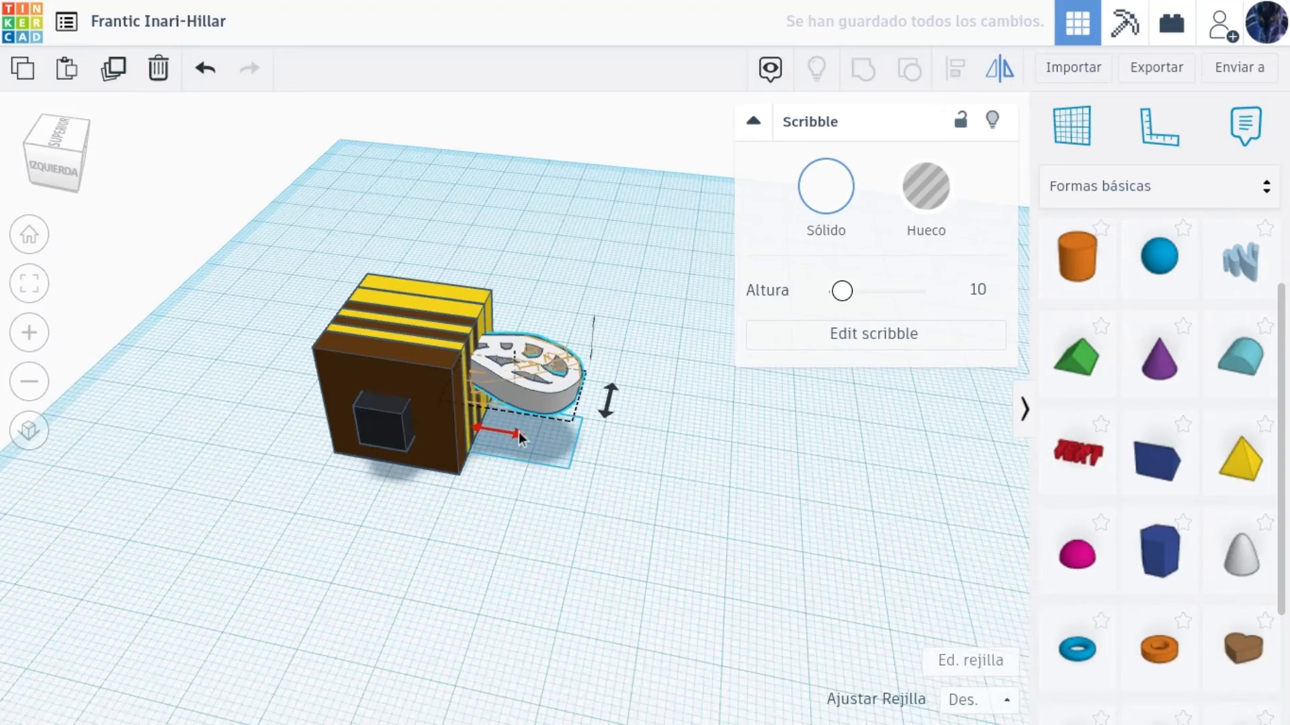
left_click(519, 433)
left_click_drag(493, 390, 279, 370)
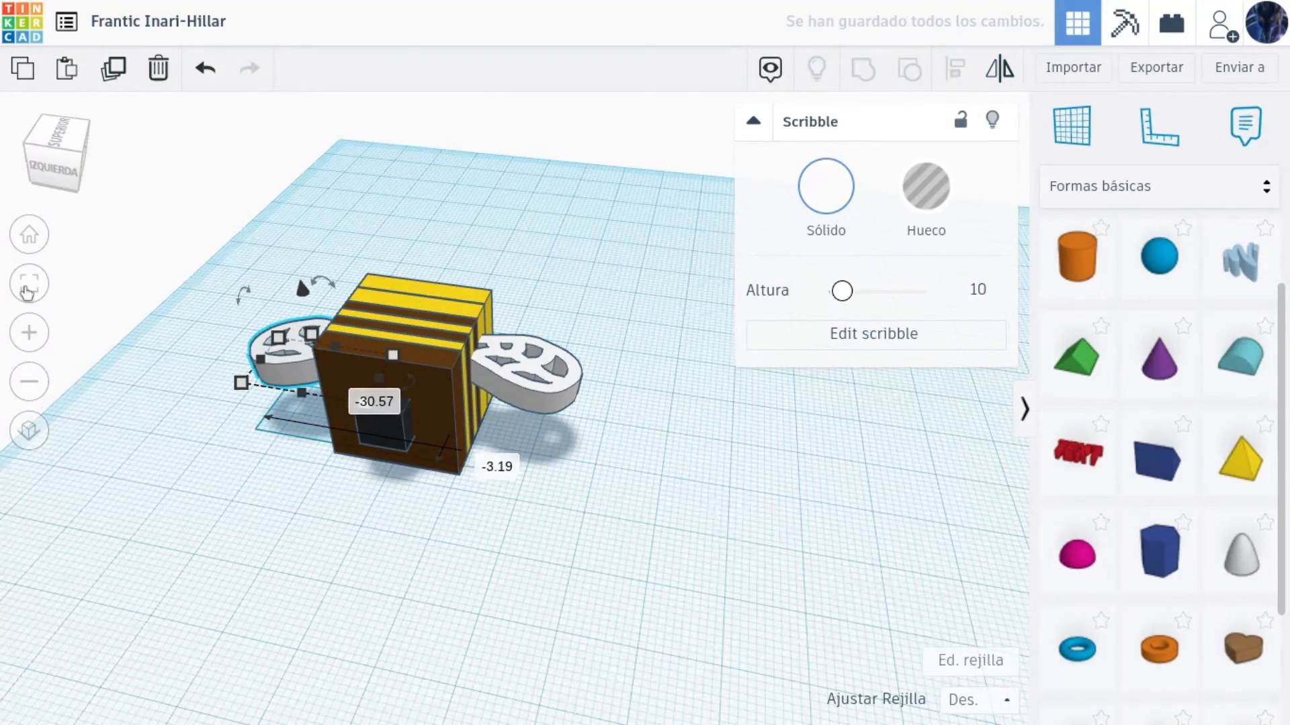
Move the mirrored wing about 4.5 mm sideways and adjust its height so that it meets the body's side.
left_click(26, 285)
left_click_drag(54, 137, 87, 164)
scroll(104, 187, "down", 5)
left_click_drag(489, 430, 458, 409)
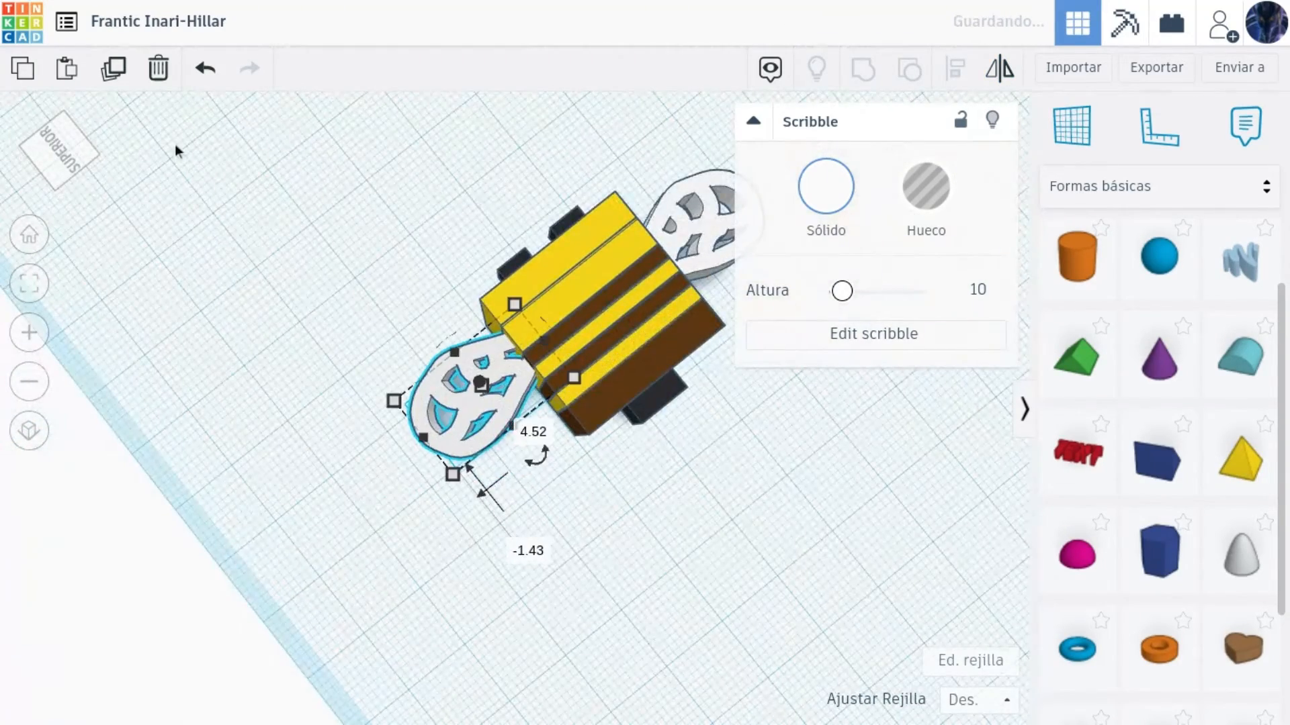
left_click_drag(80, 161, 42, 129)
mouse_move(489, 334)
left_mouse_down()
mouse_move(465, 341)
mouse_move(473, 284)
mouse_move(458, 289)
mouse_move(499, 313)
left_mouse_up()
left_click(390, 497)
left_click(502, 403)
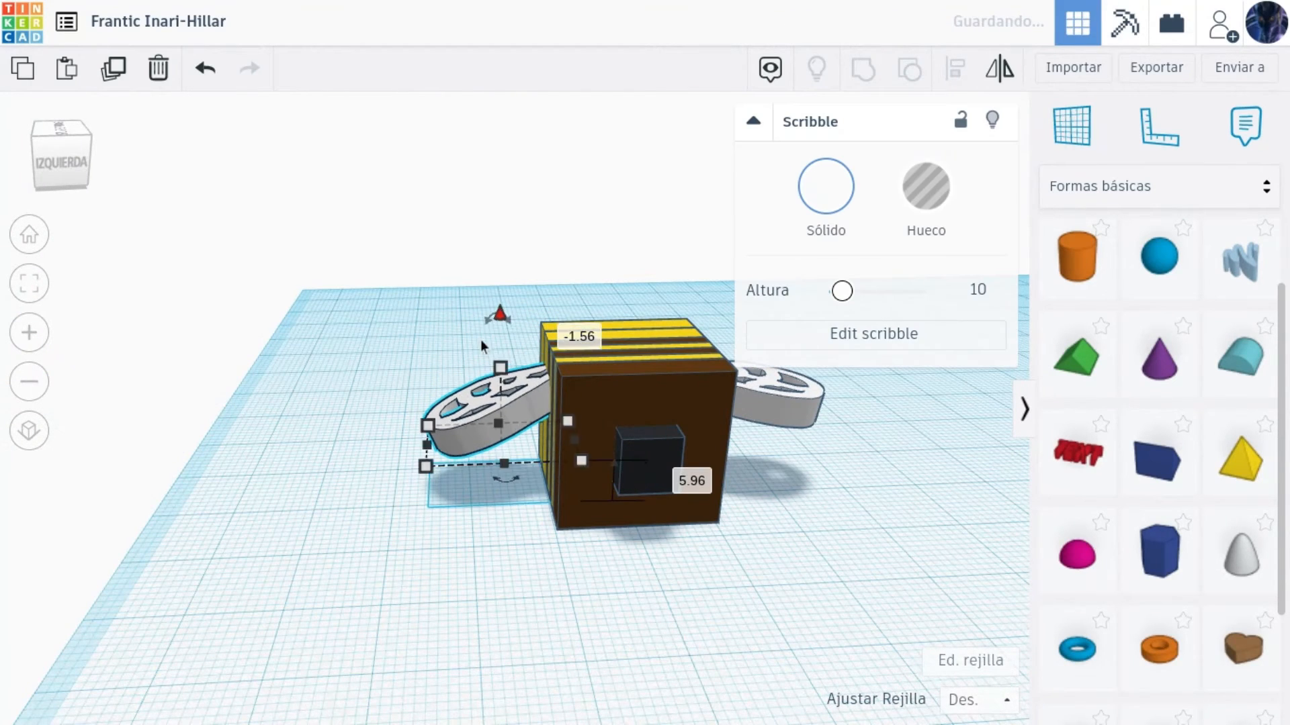
left_click(481, 346)
Select both wings and center-align them with each other.
left_click(756, 418)
left_click(519, 377, "shift")
left_click(954, 64)
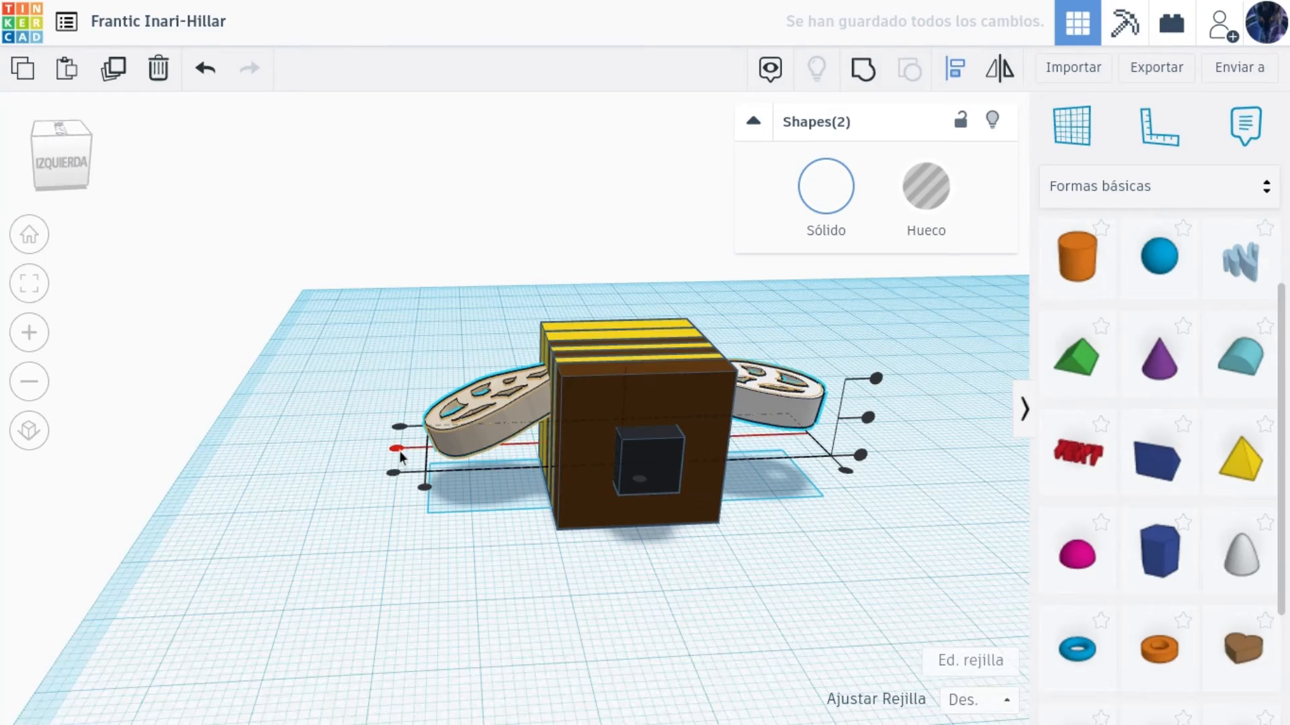
left_click(399, 450)
left_click(443, 562)
Select the body and face without the wings and stretch them longer toward the face.
left_click_drag(62, 176, 100, 178)
left_click_drag(179, 167, 734, 547)
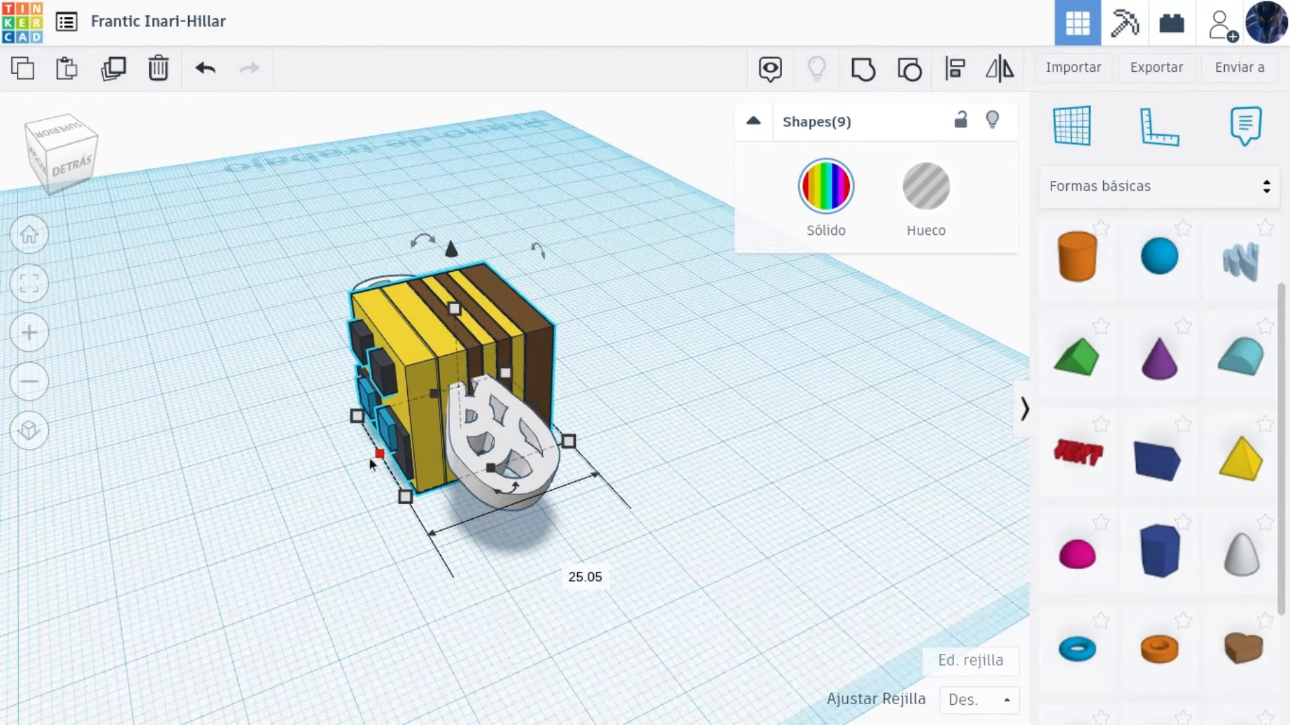
left_click_drag(371, 462, 321, 469)
Shift one wing along the lengthened body toward the face, starting with a move of about 4.3 mm.
left_click(507, 478)
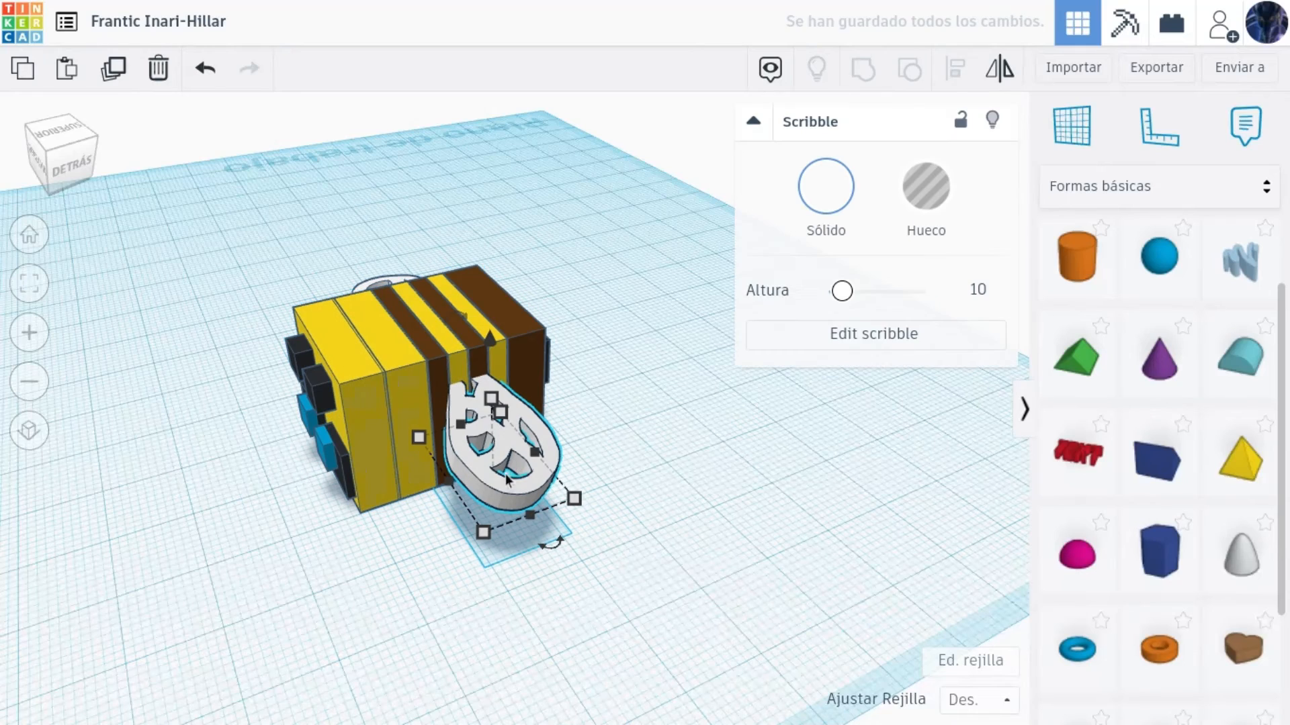
left_click_drag(490, 487, 463, 507)
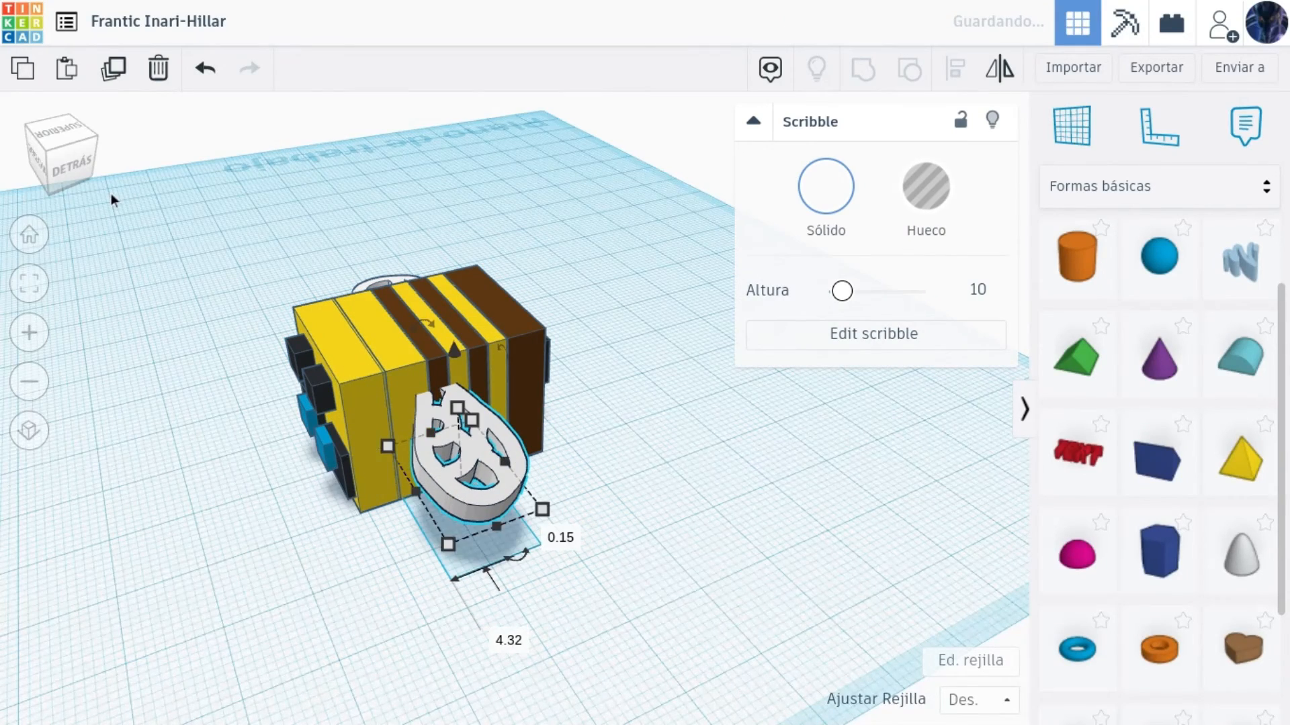
left_click_drag(42, 156, 96, 154)
left_click(344, 539)
left_click_drag(289, 590, 325, 619)
Realign the two wings with each other along the body's length.
left_click(598, 470, "shift")
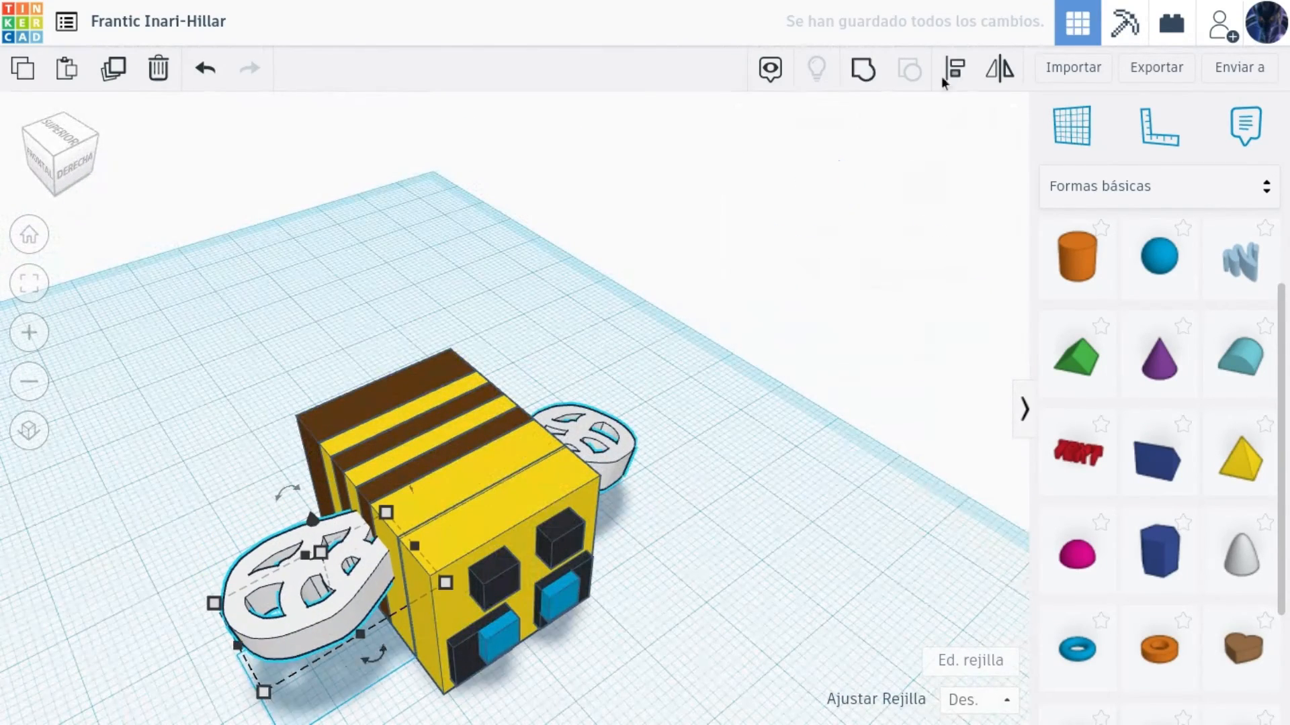
left_click(953, 69)
left_click(212, 683)
left_click(826, 512)
Add two black antenna blocks along the top front edge of the bee's face.
scroll(630, 415, "down", 5)
left_click_drag(322, 276, 700, 596)
left_click(618, 515)
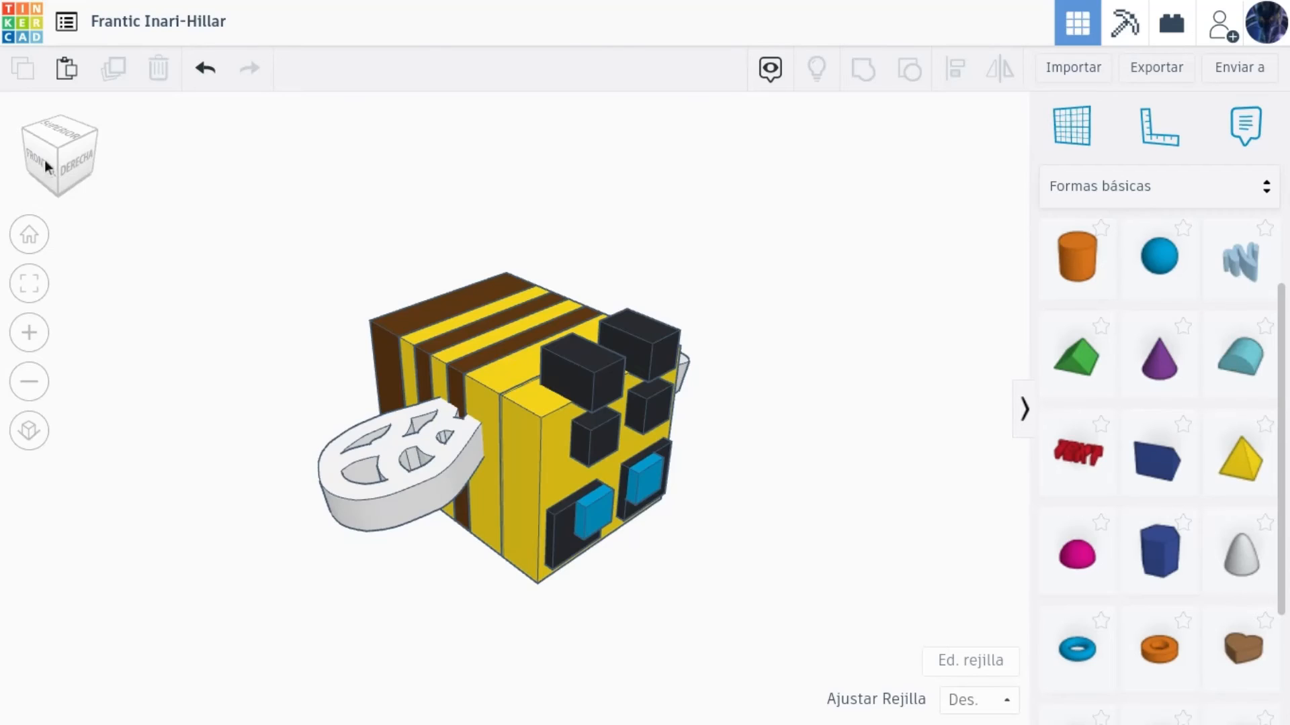
left_click_drag(44, 160, 268, 156)
scroll(268, 156, "down", 5)
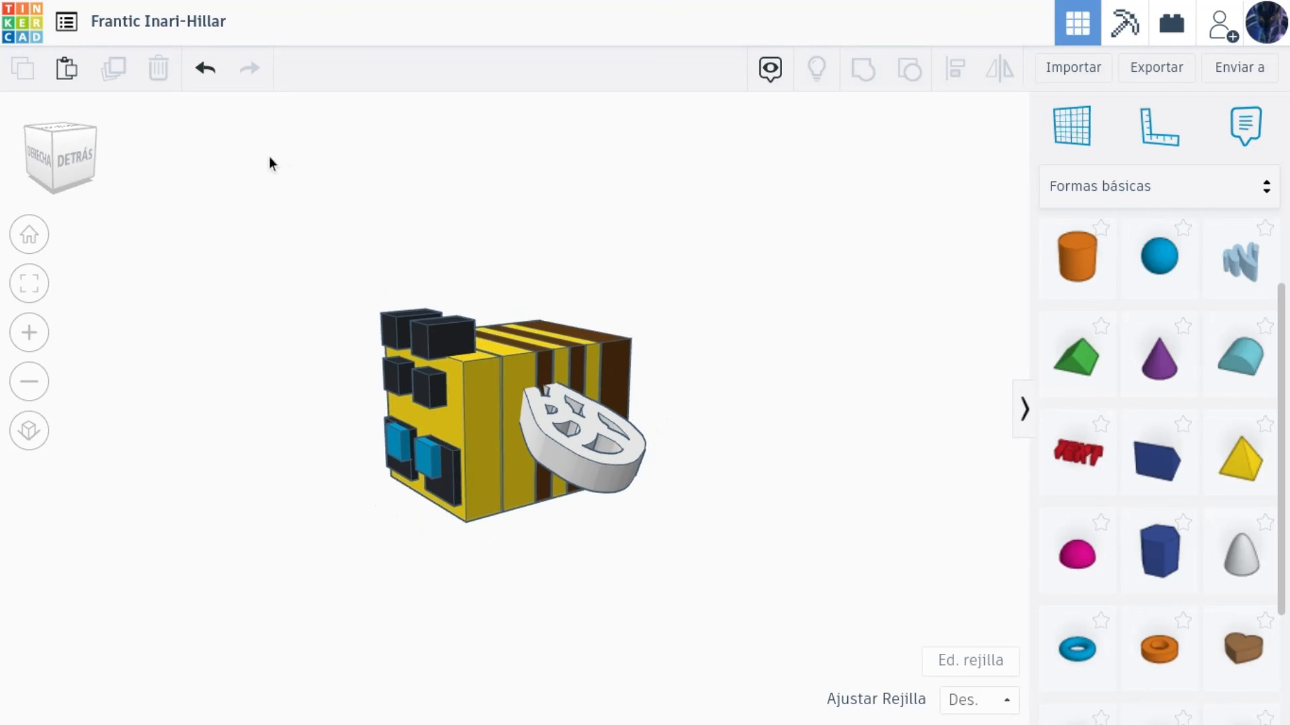
right_click_drag(107, 142, 221, 149)
mouse_move(3, 460)
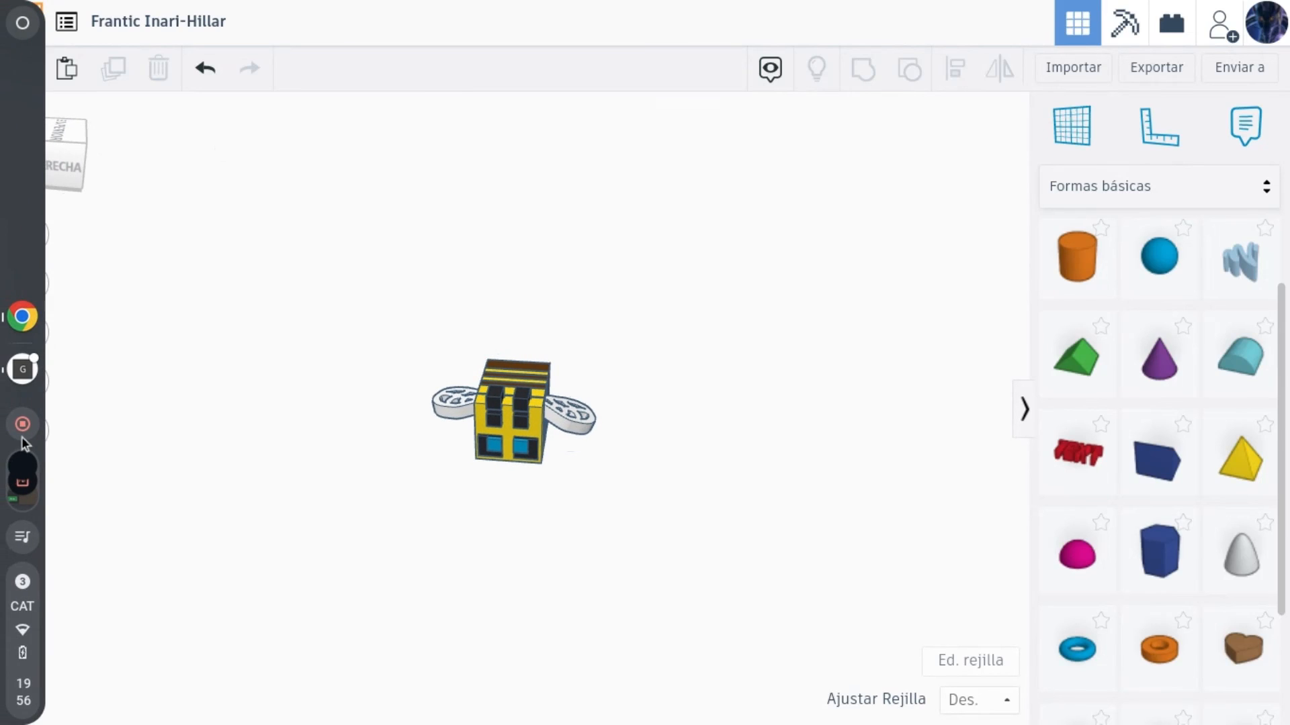